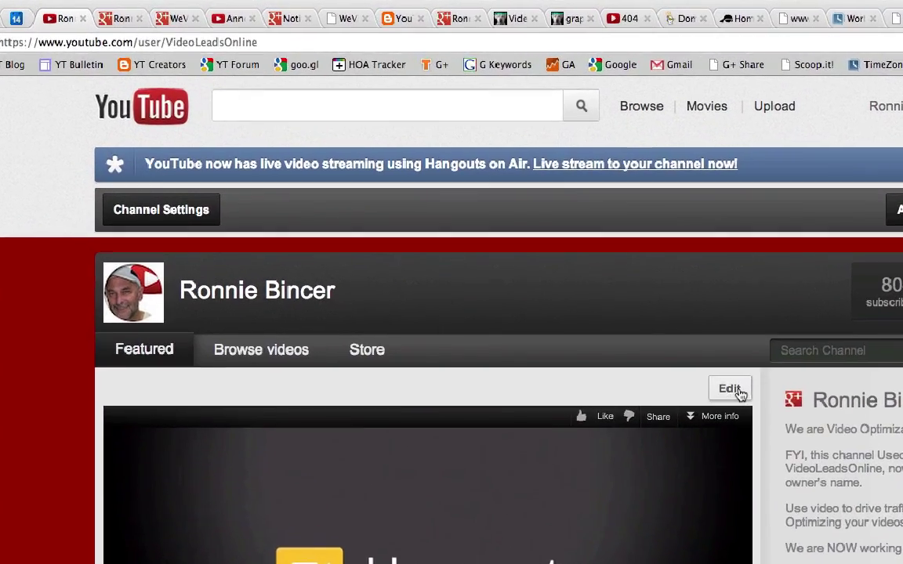
# Step: Choose the Live Broadcaster layout in the channel's Tabs settings
pyautogui.click(545, 256)
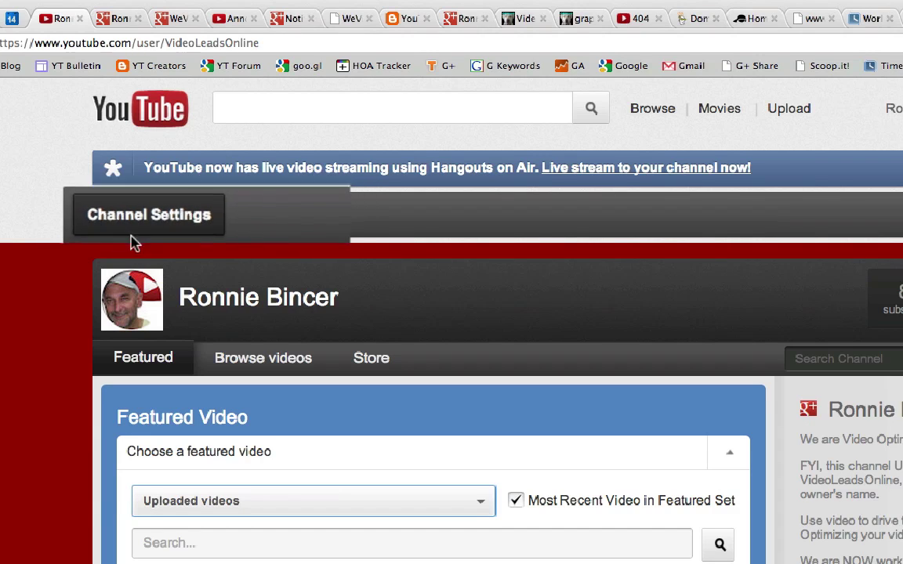
pyautogui.click(171, 218)
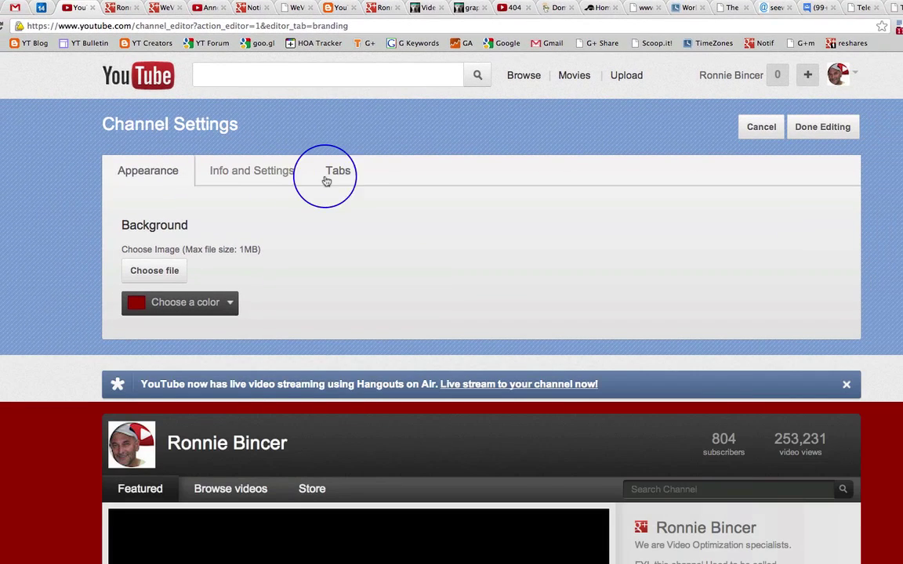
pyautogui.click(338, 172)
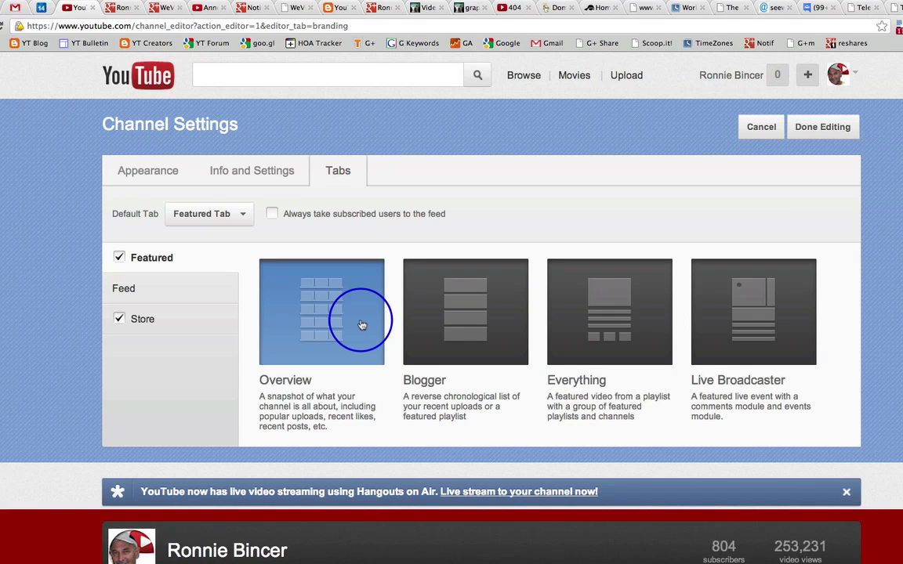
pyautogui.click(742, 296)
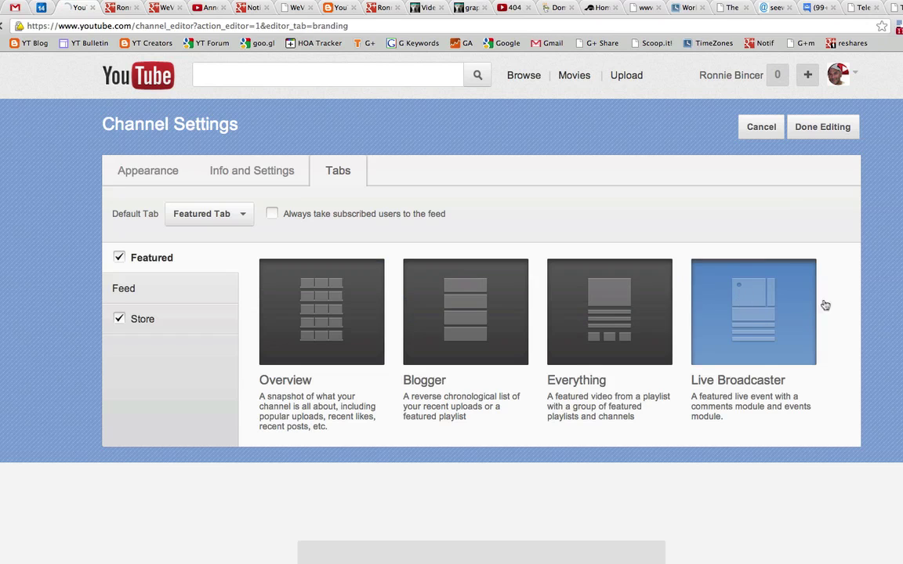
pyautogui.moveTo(665, 282)
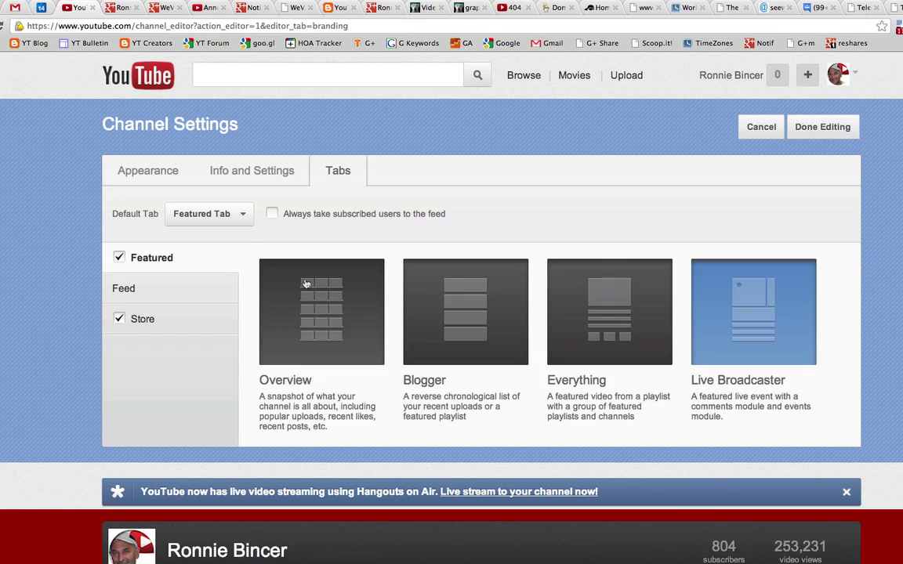
# Step: Keep Featured Tab as the default tab, save the channel settings, and go to Google+
pyautogui.click(233, 218)
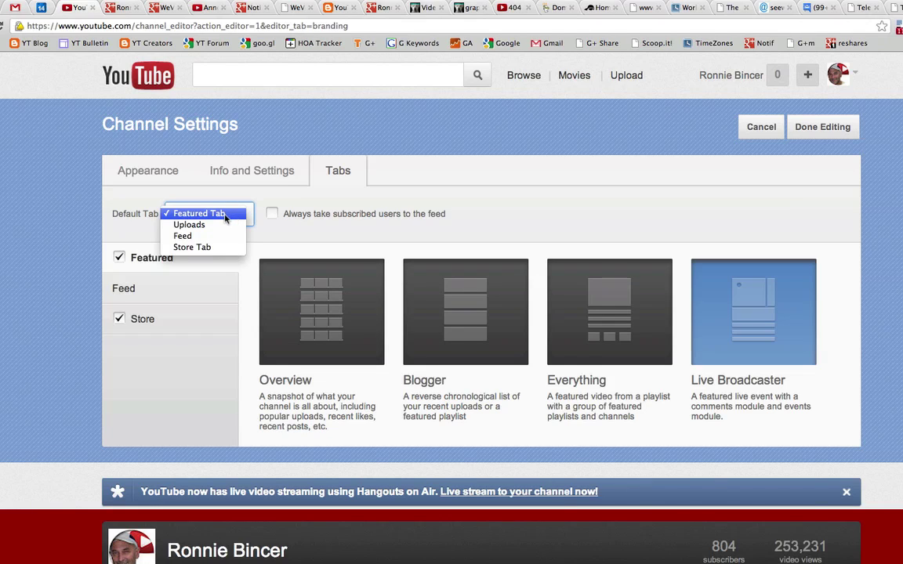
pyautogui.click(224, 214)
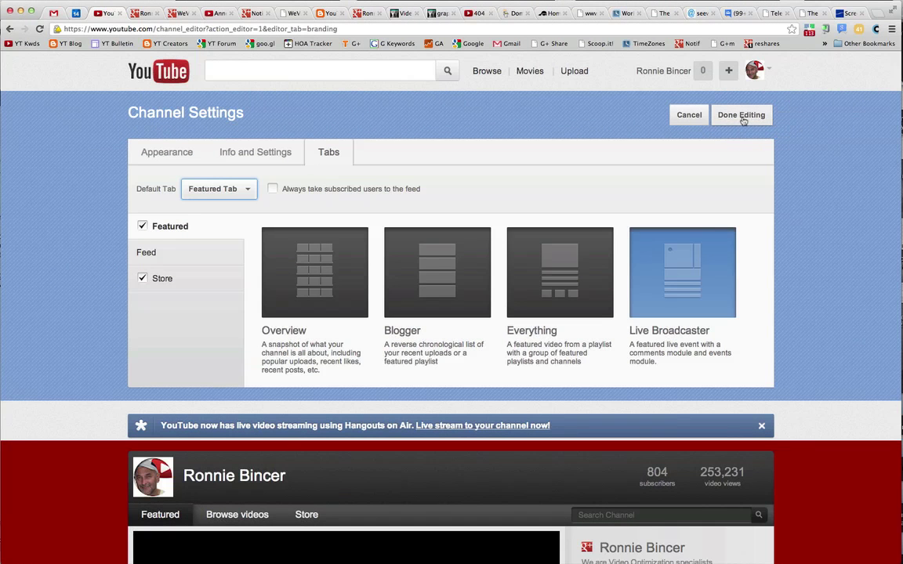
pyautogui.click(742, 117)
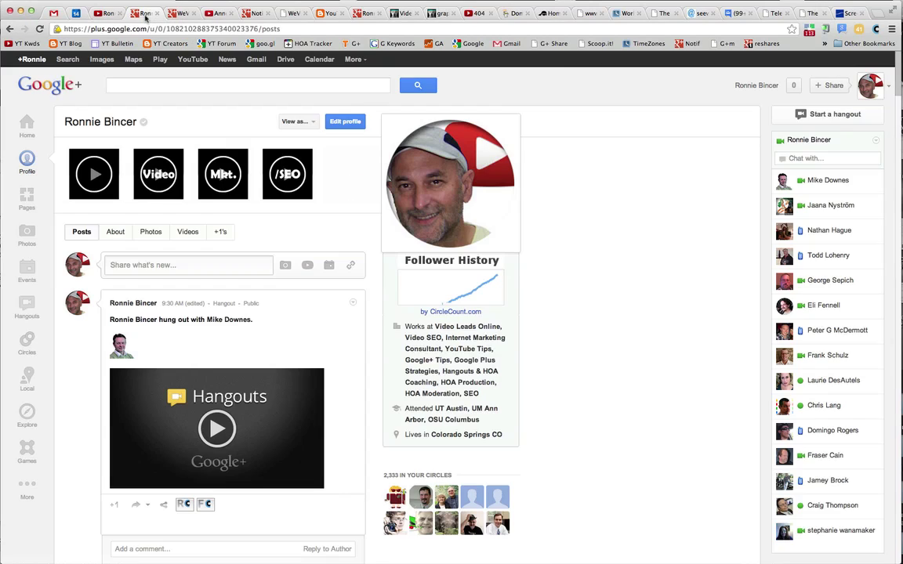
pyautogui.click(138, 14)
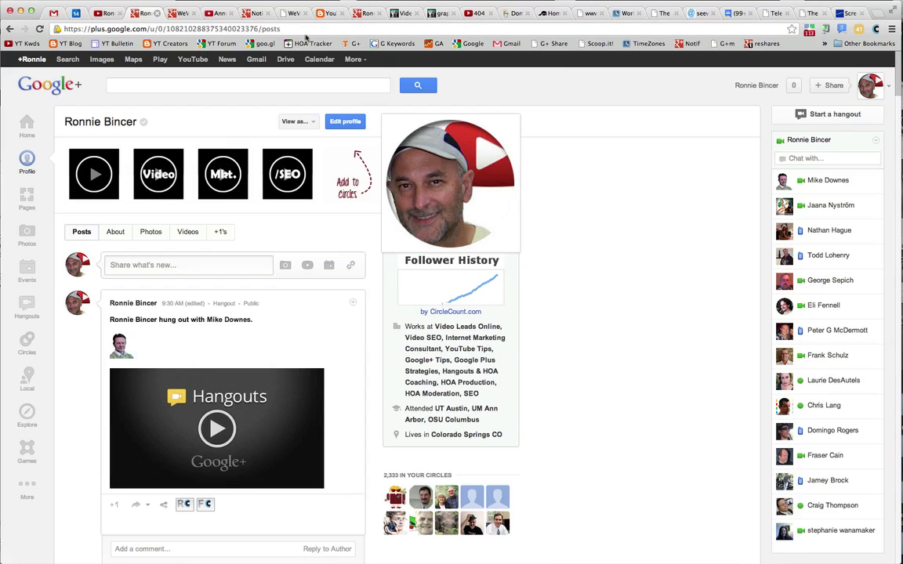
# Step: Create the hangout 'HOA Test YouTube Featured Video 6' with Hangouts On Air enabled and launch it
pyautogui.click(811, 115)
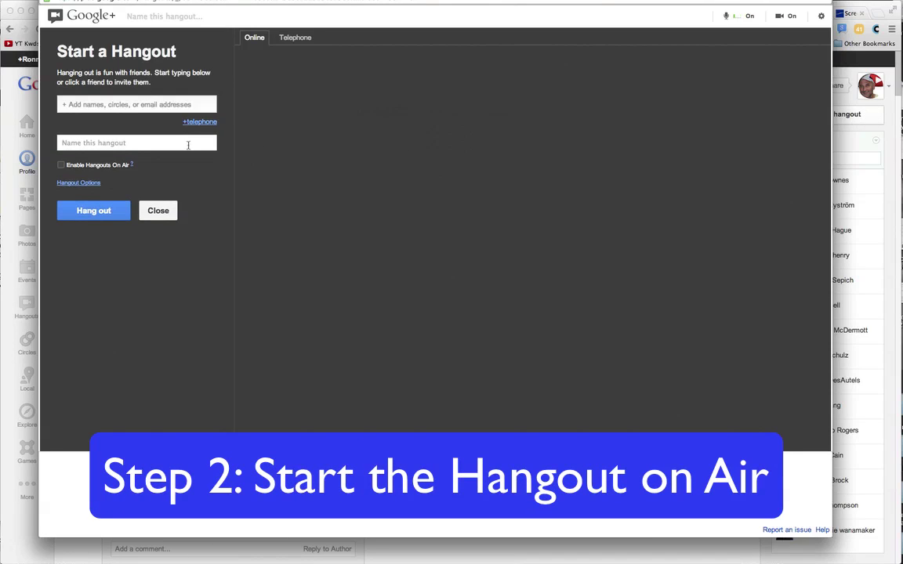
pyautogui.click(104, 145)
pyautogui.write('HOA Te')
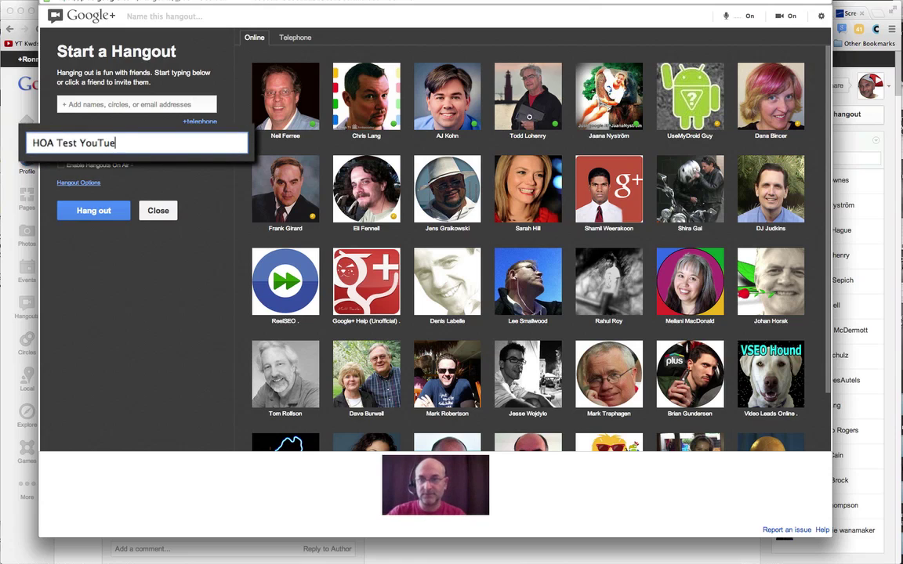
pyautogui.write('st YouTube Featured Video 6')
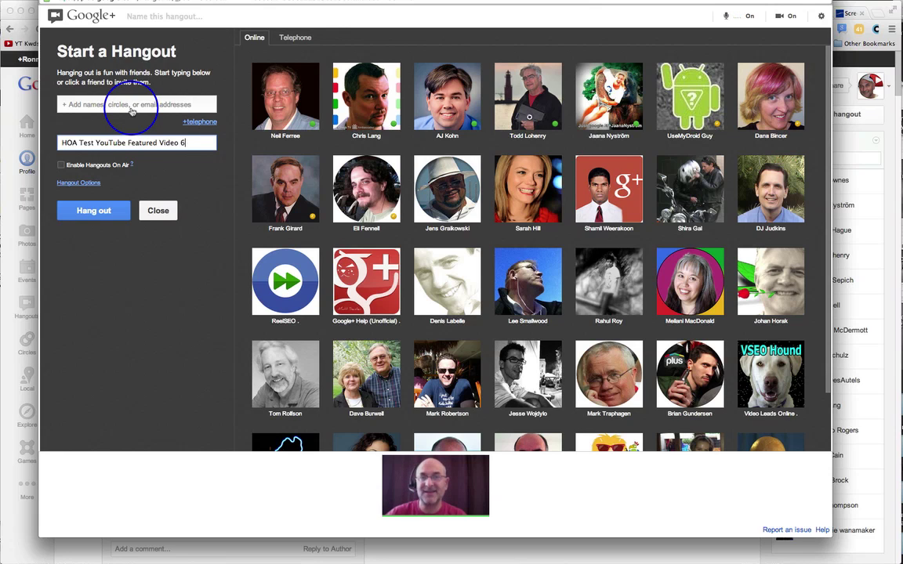
pyautogui.click(61, 165)
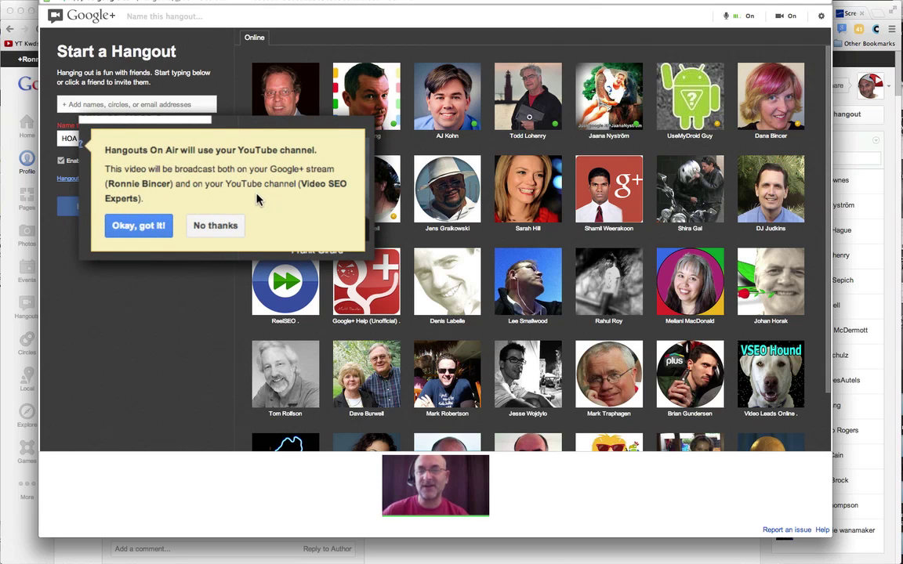
pyautogui.click(164, 215)
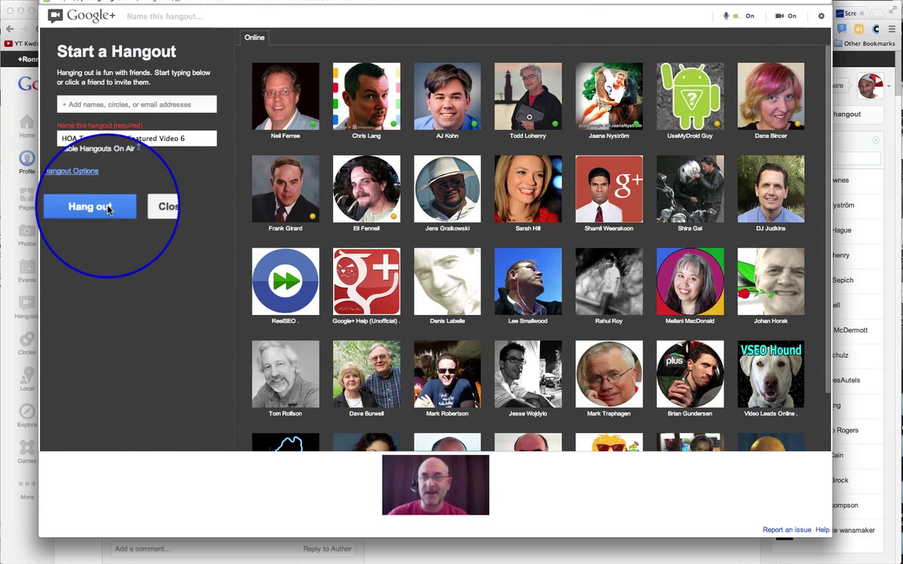
pyautogui.click(108, 209)
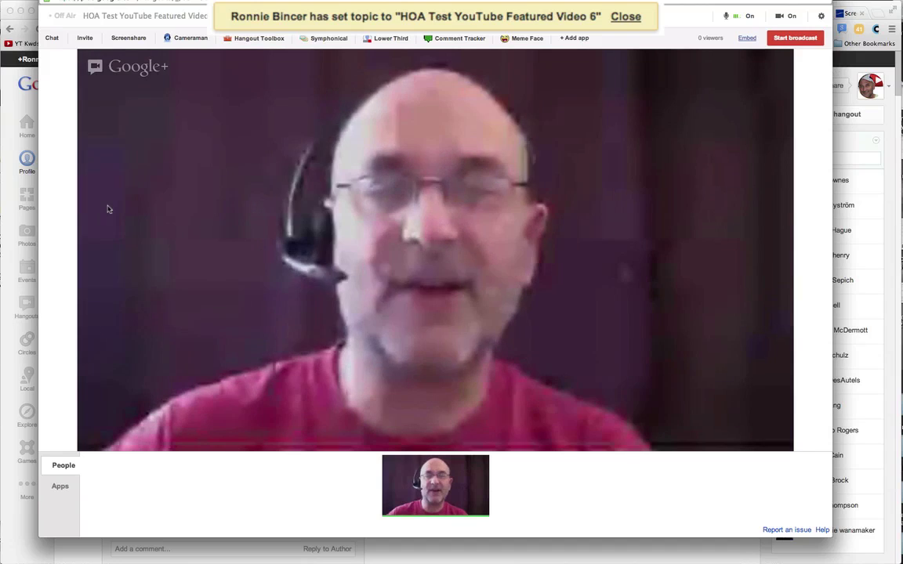
# Step: Shrink the hangout window and bring up the Hangout Toolbox's lower third (LT) settings
pyautogui.moveTo(54, 518); pyautogui.dragTo(131, 437)
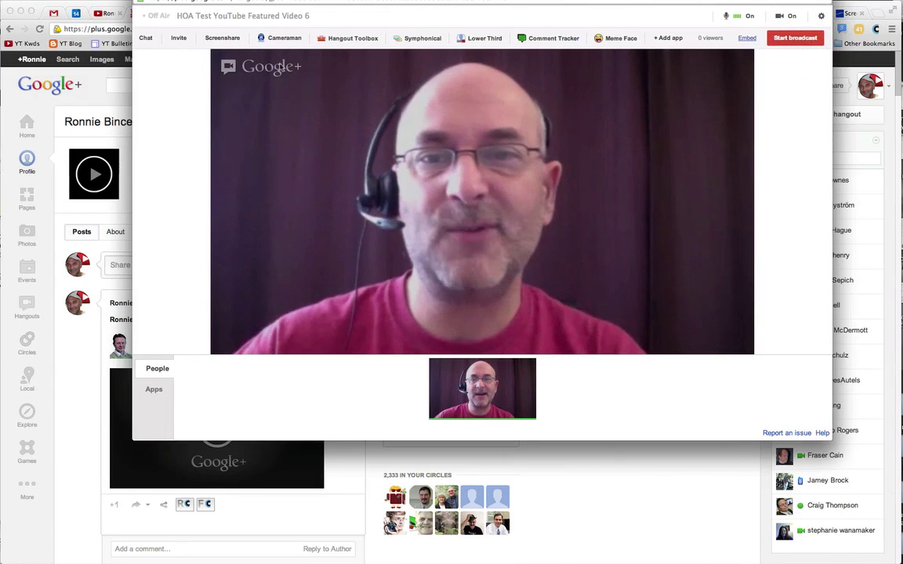
pyautogui.click(240, 40)
pyautogui.click(342, 40)
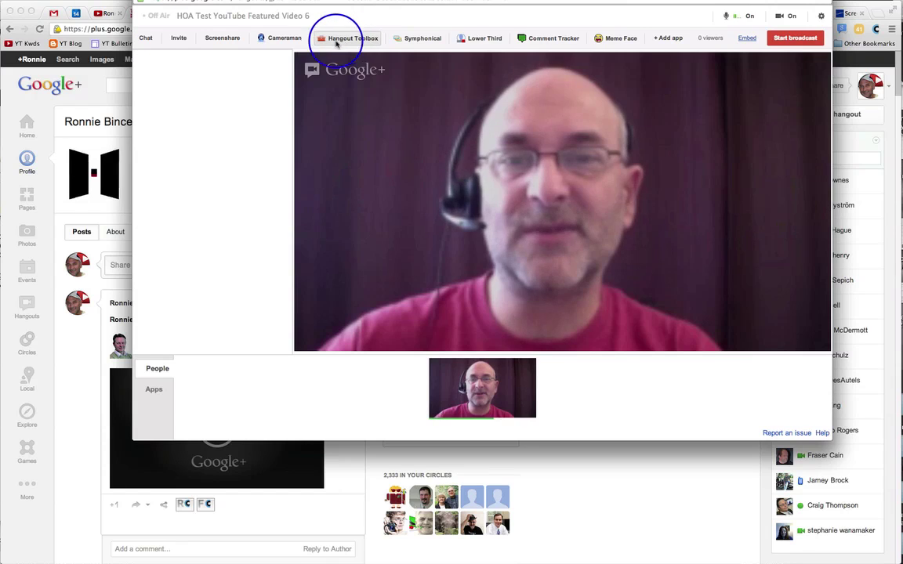
pyautogui.click(201, 87)
pyautogui.click(160, 78)
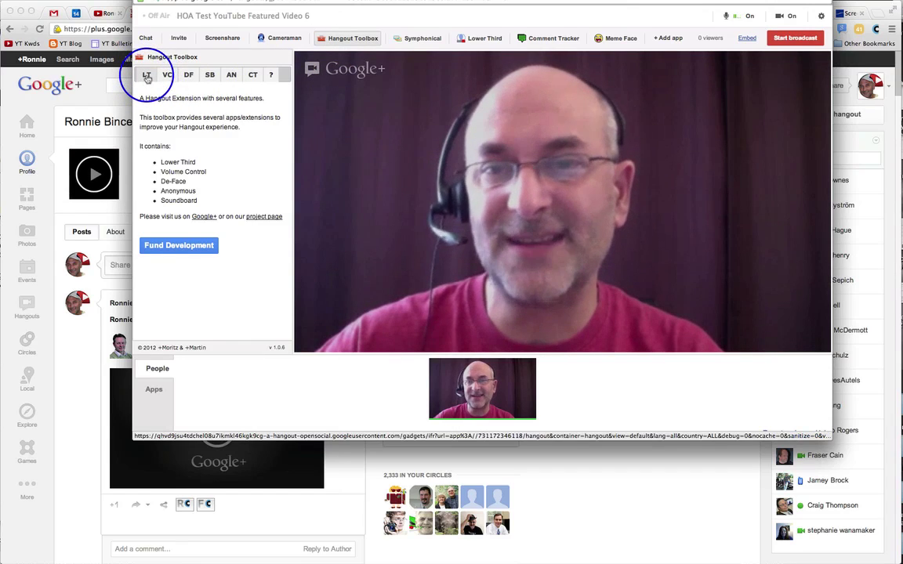
pyautogui.click(147, 78)
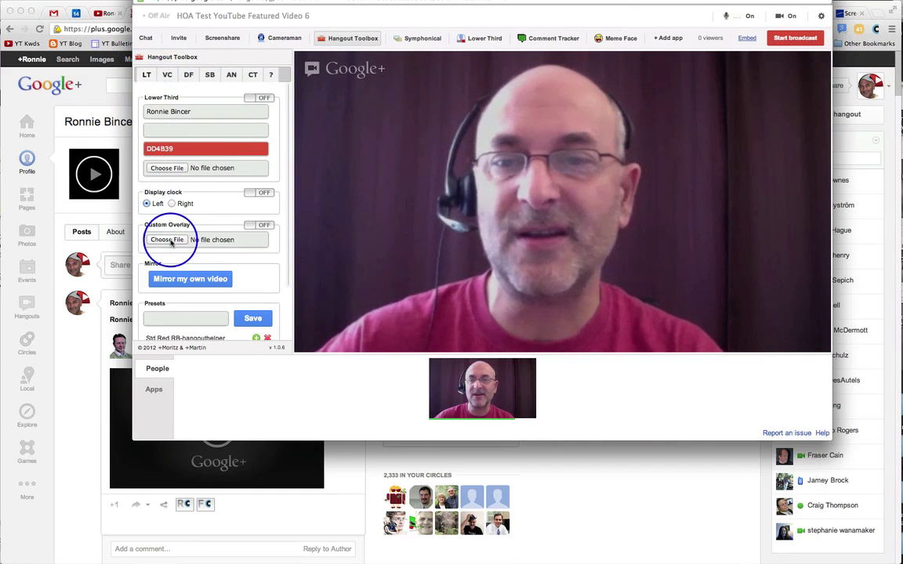
# Step: Apply the RB fancy ALLinOne v2 overlay preset, mirror own video, and close the toolbox
pyautogui.scroll(-3, 171, 244)
pyautogui.scroll(-1, 170, 244)
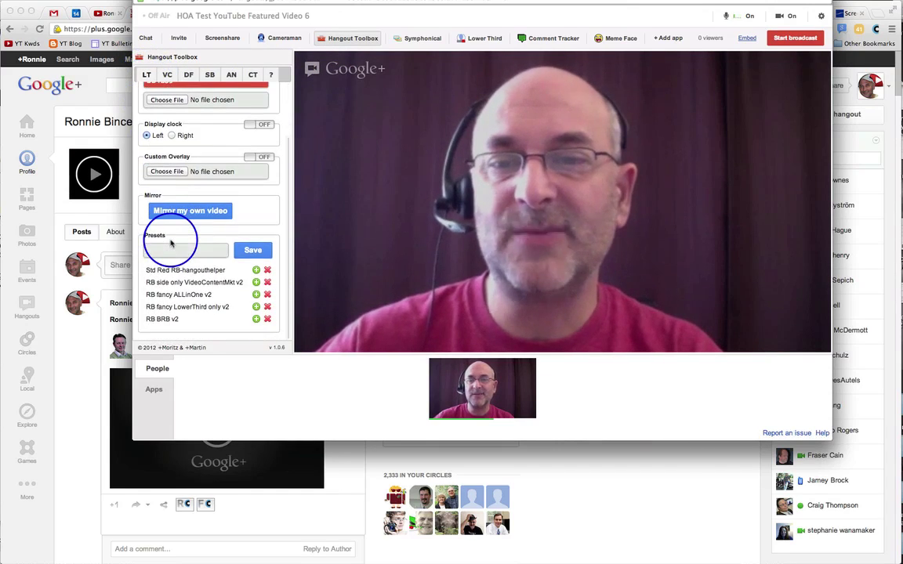
pyautogui.click(255, 294)
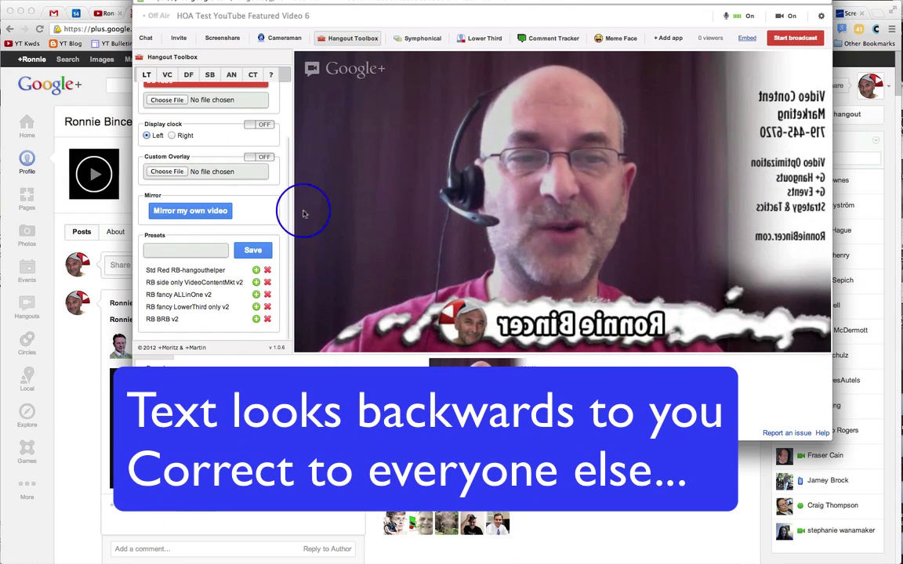
pyautogui.click(181, 212)
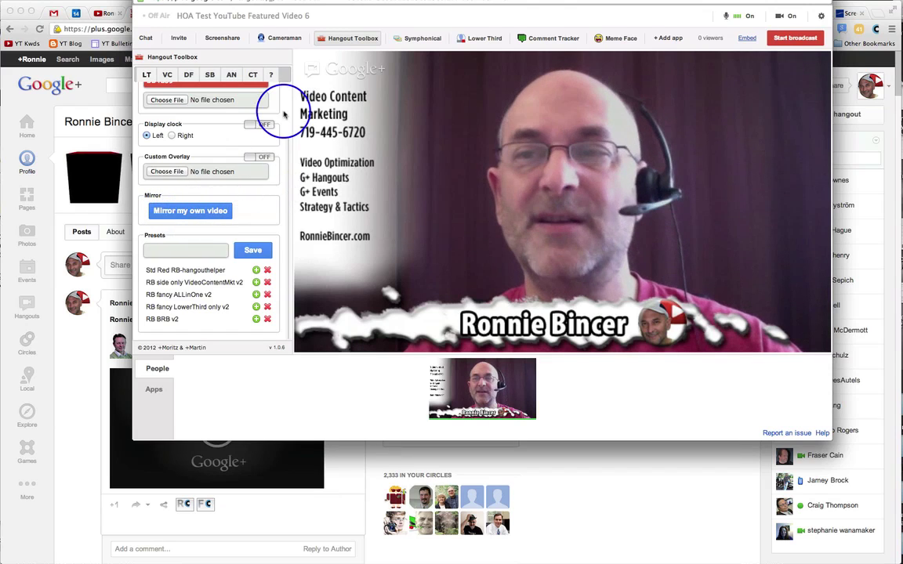
pyautogui.click(347, 38)
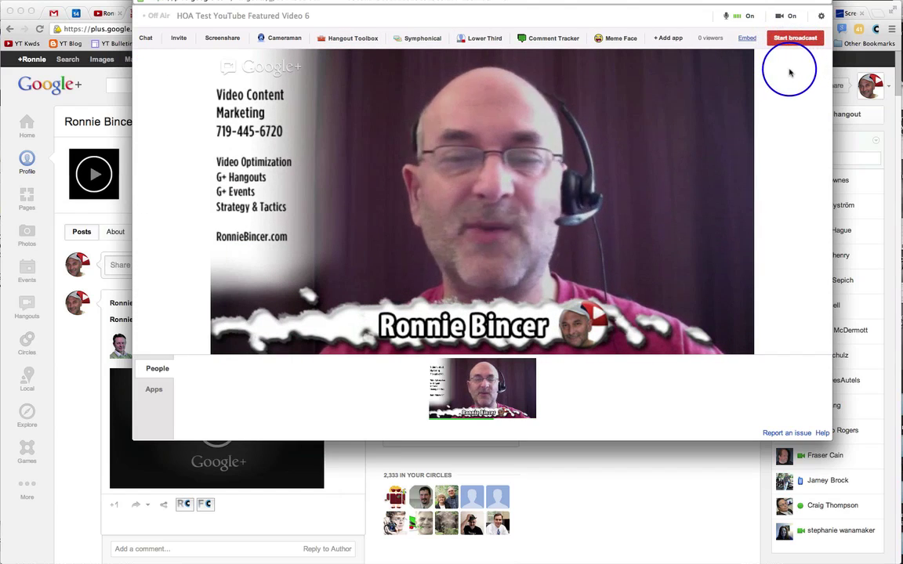
# Step: On the YouTube channel, set the featured player's source to Upcoming live events and apply it
pyautogui.click(115, 8)
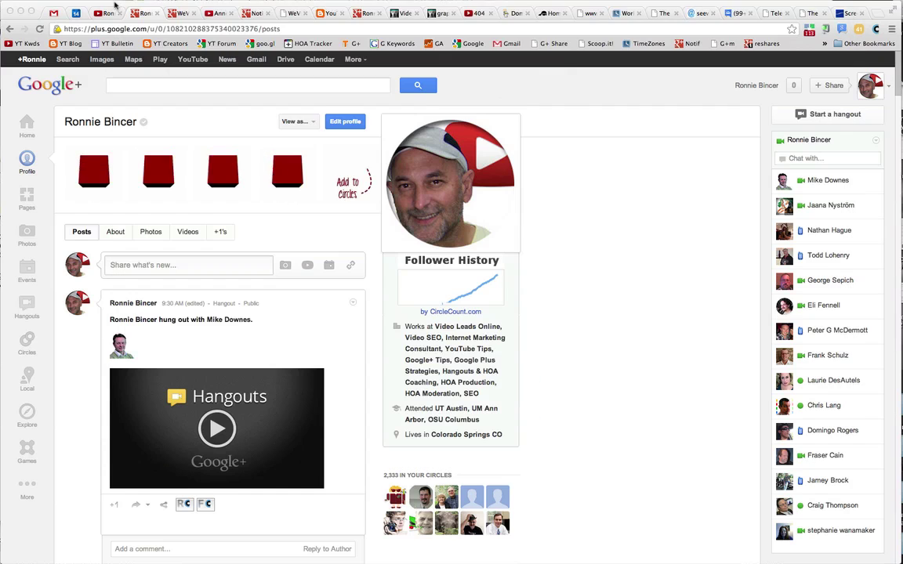
pyautogui.click(109, 14)
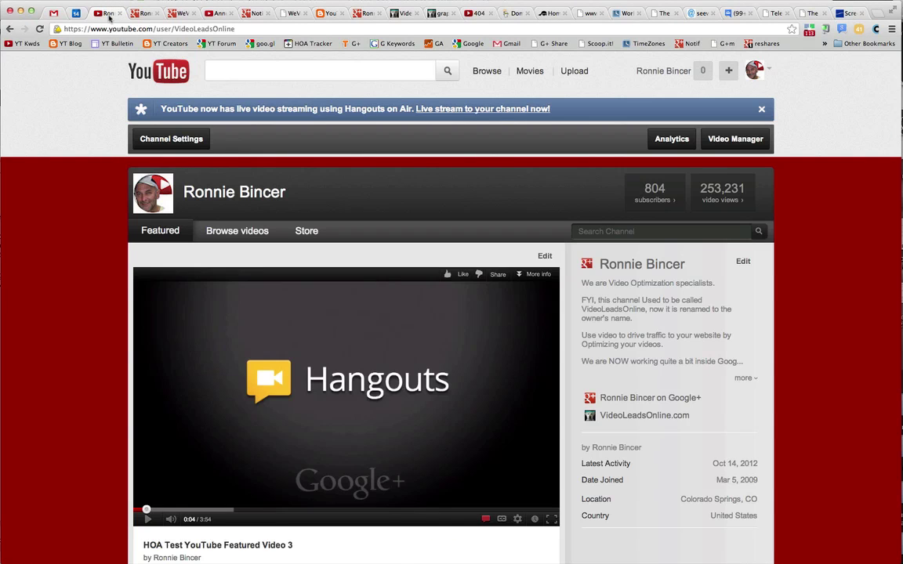
pyautogui.click(544, 257)
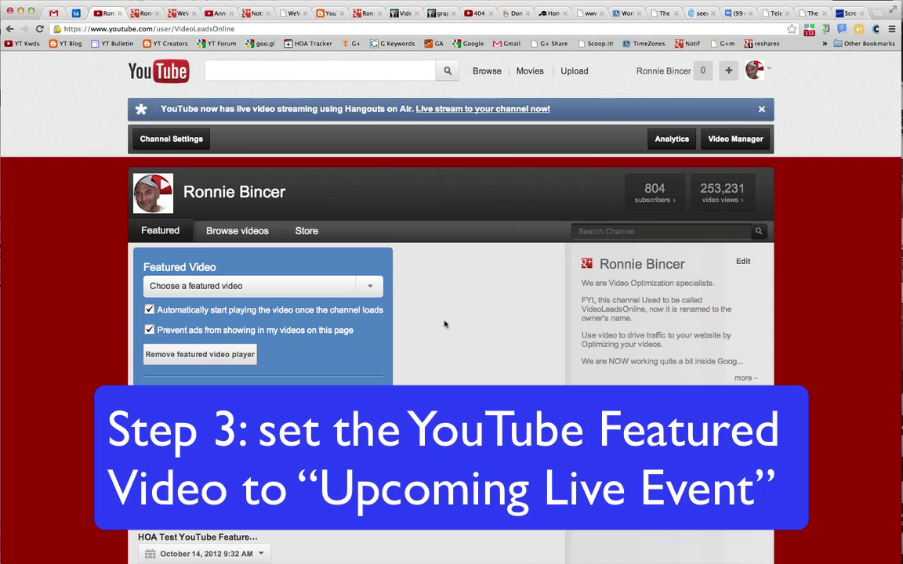
pyautogui.scroll(-1, 444, 324)
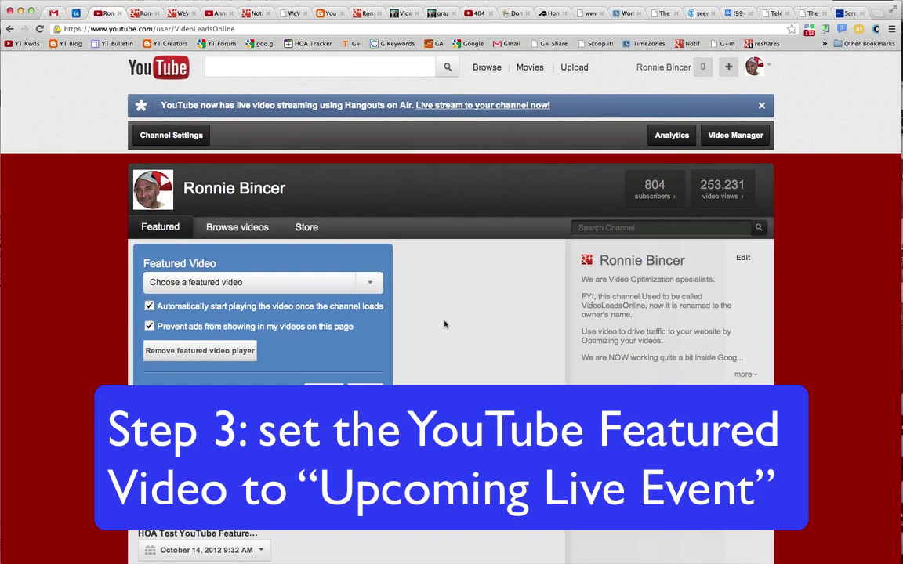
pyautogui.click(371, 285)
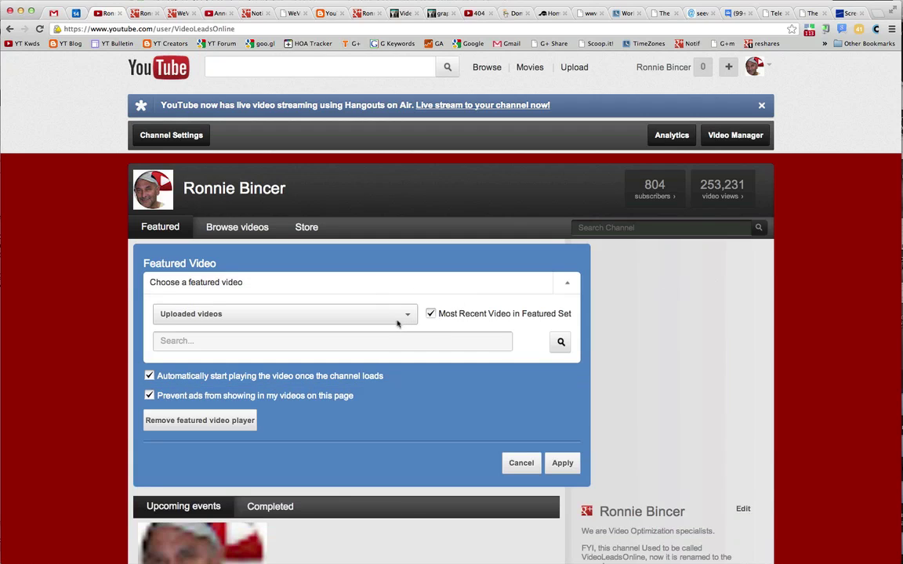
pyautogui.click(398, 313)
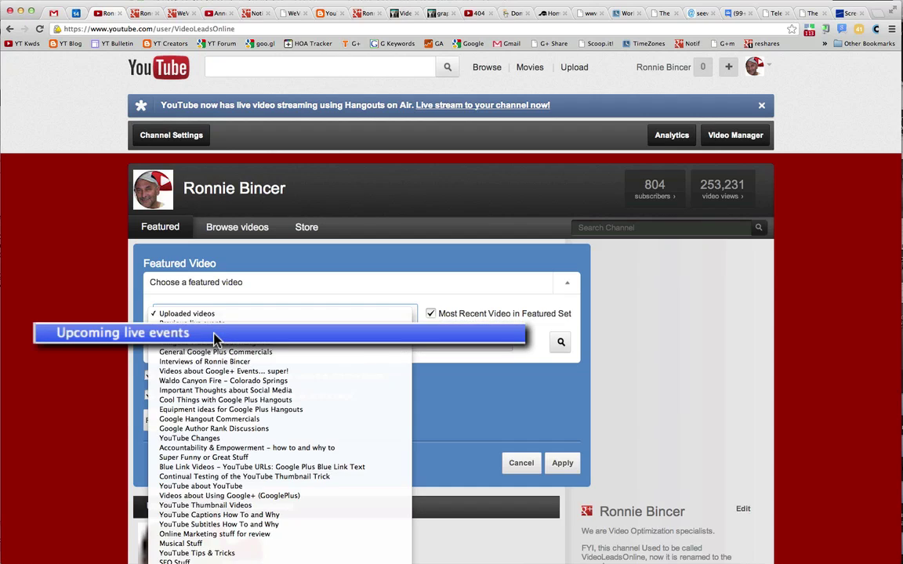
pyautogui.click(244, 335)
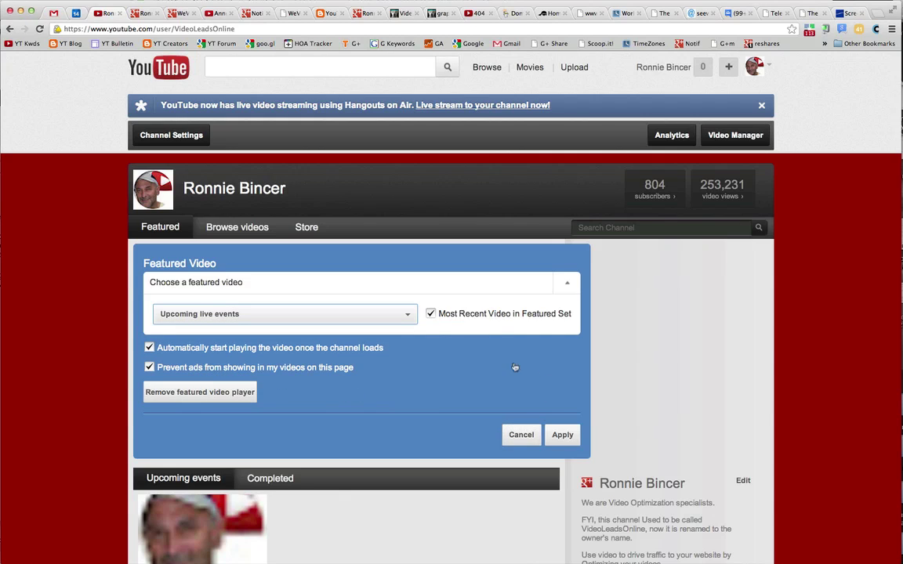
pyautogui.click(561, 440)
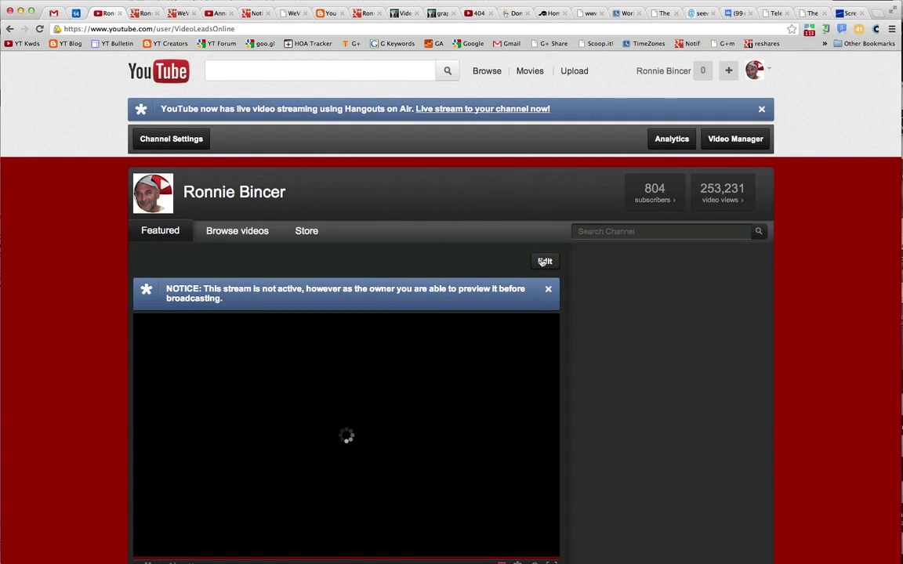
pyautogui.click(543, 262)
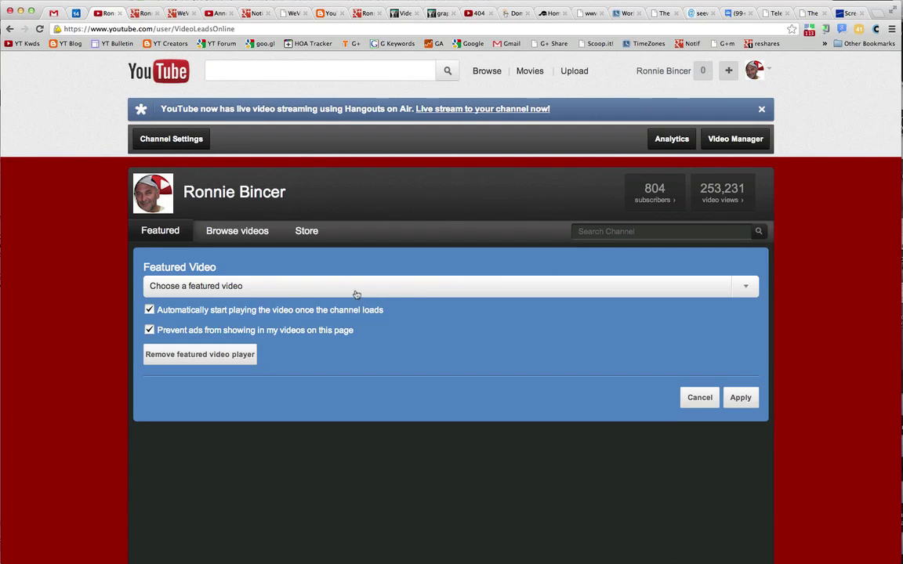
# Step: Uncheck Most Recent Video and feature 'HOA Test YouTube Featured Video 6' in the player
pyautogui.click(356, 290)
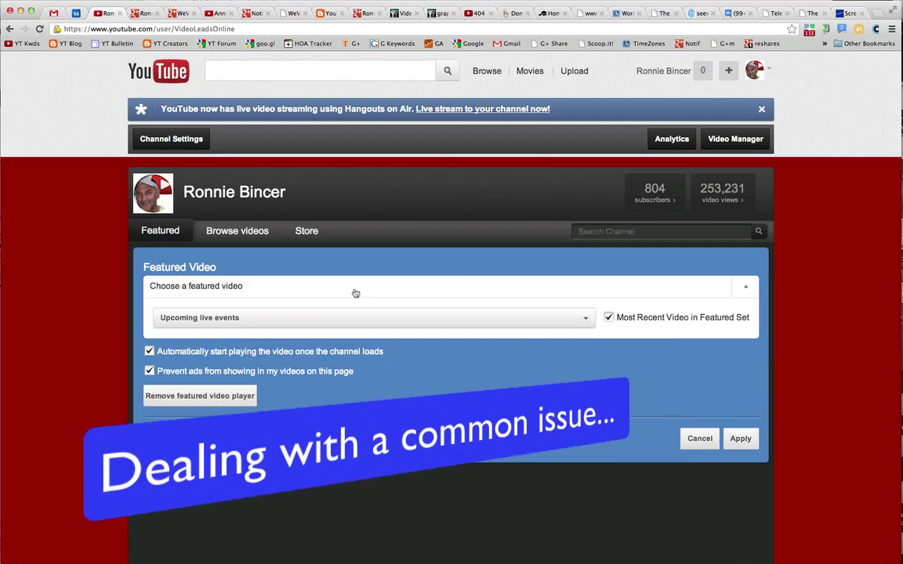
pyautogui.click(281, 319)
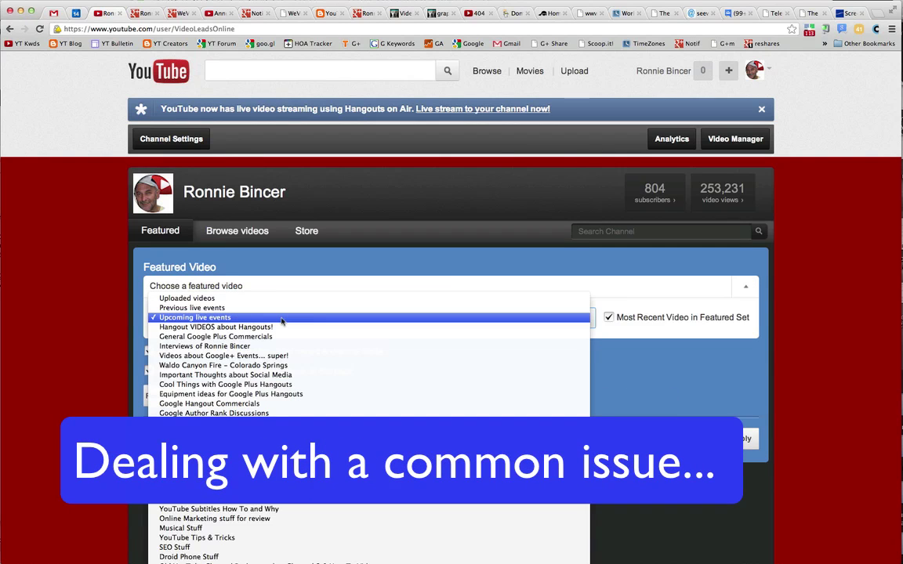
pyautogui.click(281, 319)
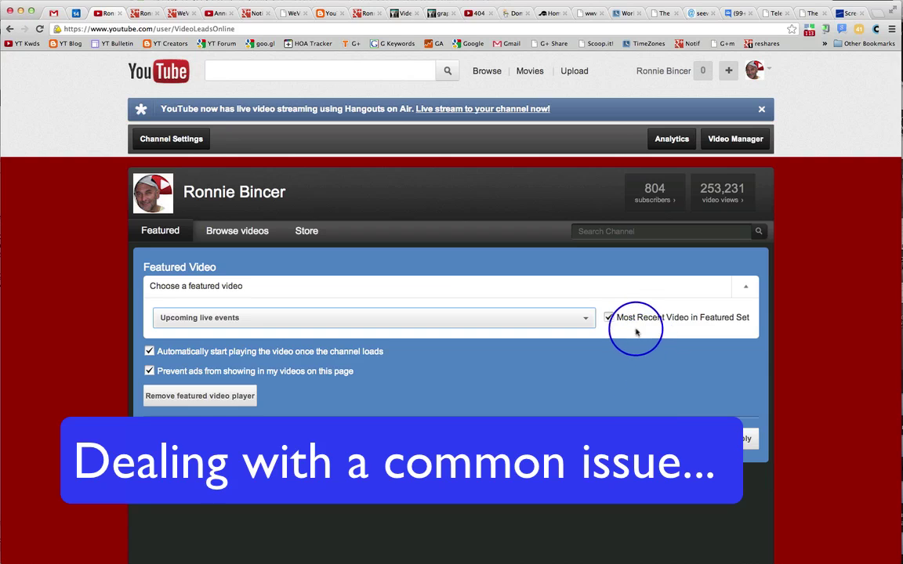
pyautogui.click(609, 318)
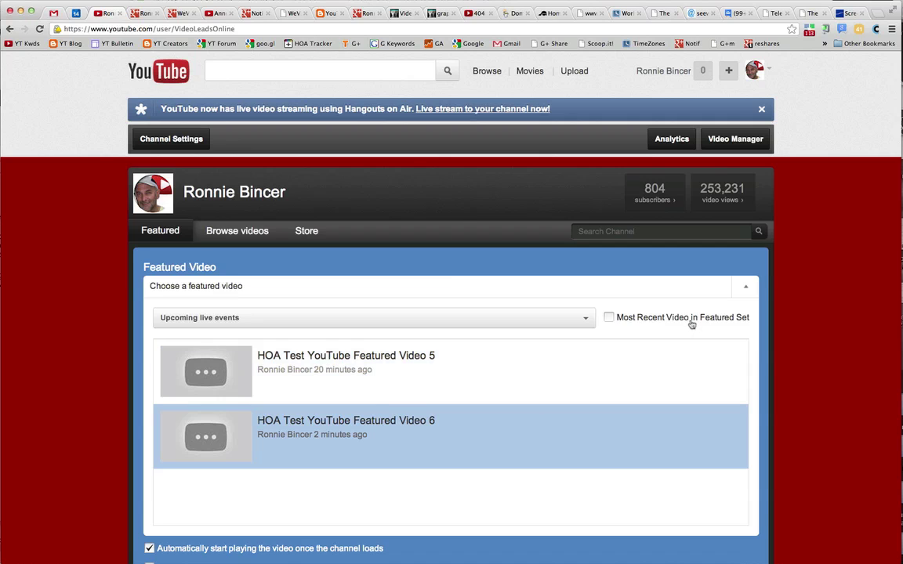
pyautogui.scroll(-3, 687, 494)
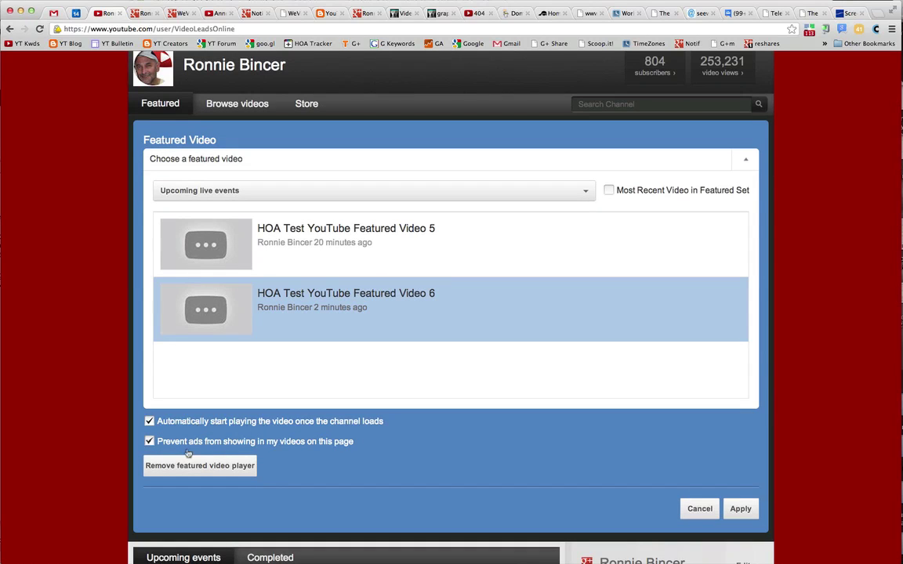
pyautogui.click(740, 514)
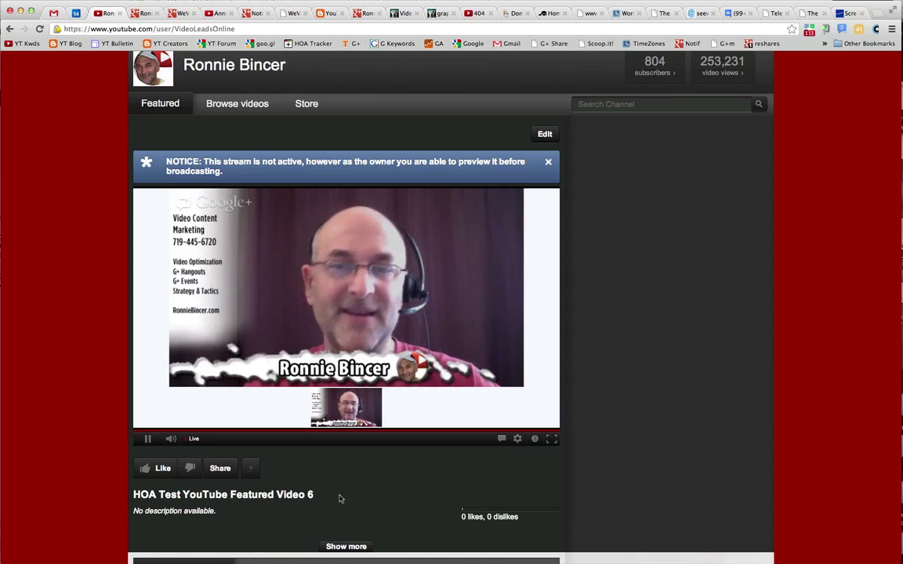
# Step: Pause the featured player's live preview and return to the Hangout On Air window
pyautogui.click(147, 439)
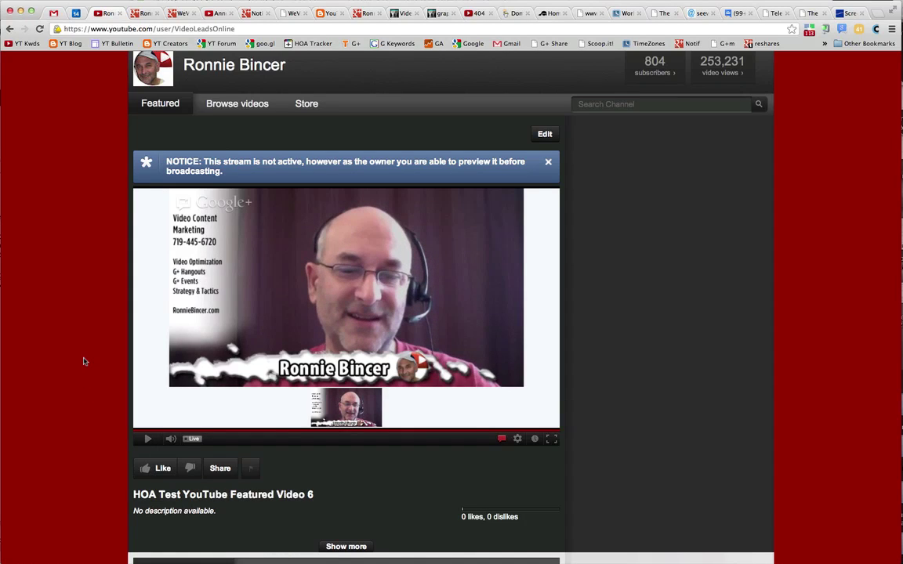
pyautogui.scroll(1, 84, 362)
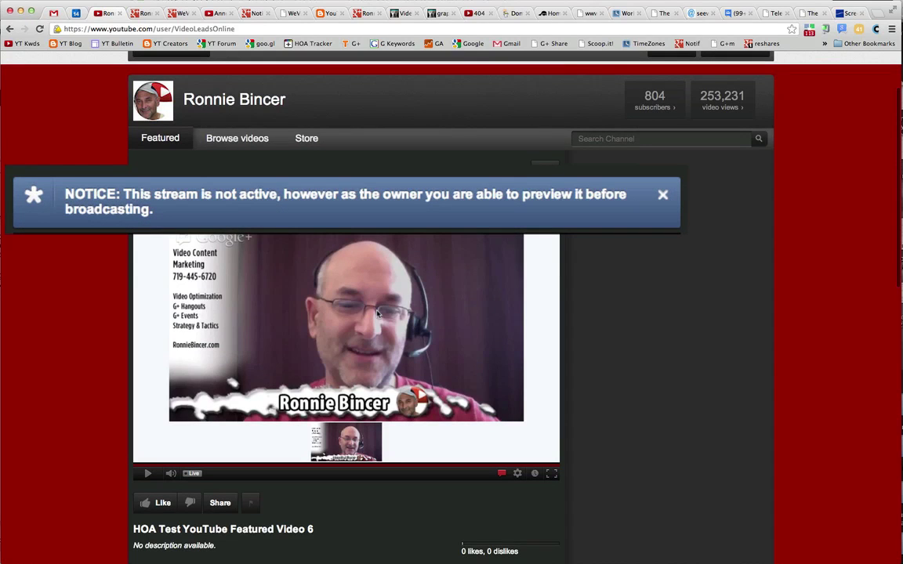
pyautogui.scroll(3, 377, 313)
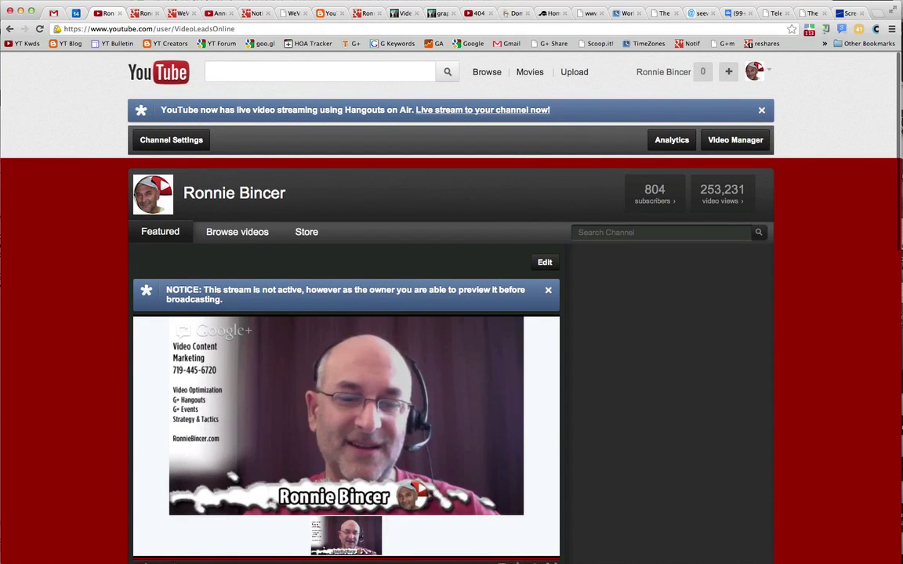
pyautogui.press('super+grave')
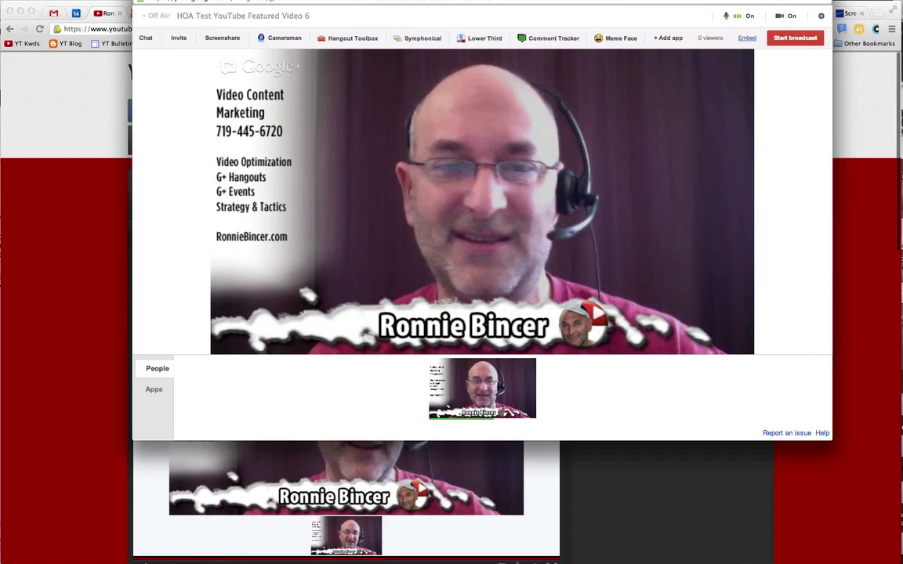
# Step: Flip to the YouTube channel page and back to the Hangout window, then choose Start broadcast
pyautogui.click(66, 297)
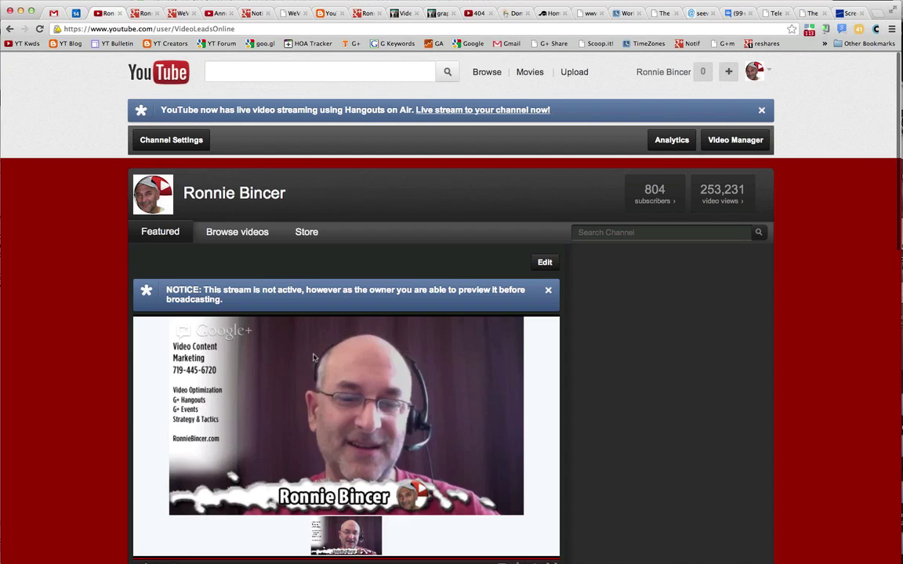
pyautogui.press('super+grave')
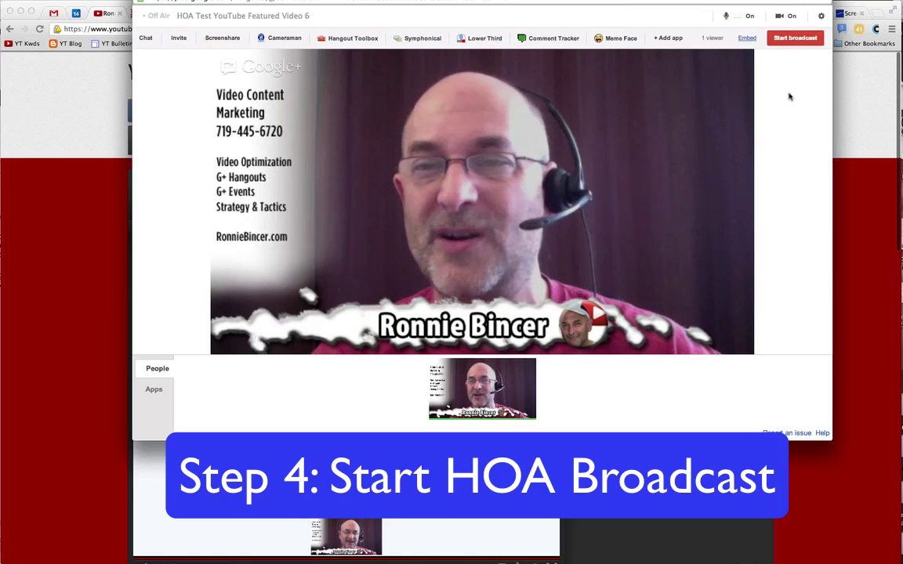
pyautogui.click(797, 38)
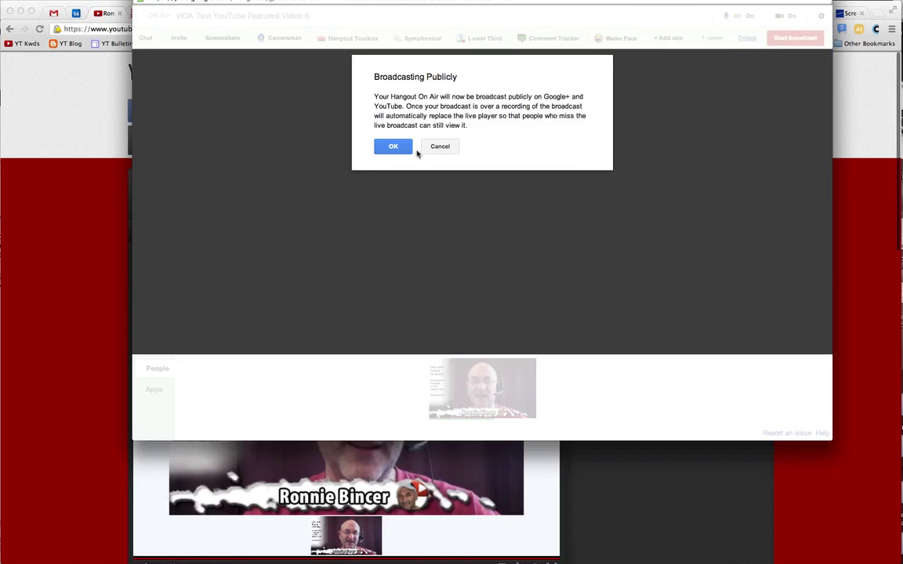
# Step: Confirm broadcasting publicly so the hangout goes On Air, then bring up the screen sharing choices
pyautogui.click(392, 147)
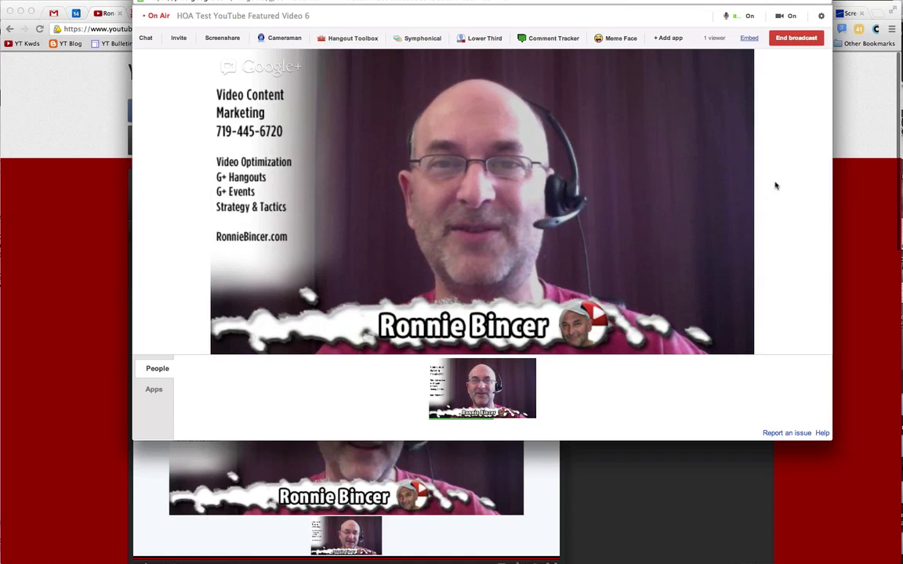
pyautogui.click(230, 39)
# Step: Share the YouTube channel window in the broadcast, then reload the channel page
pyautogui.click(547, 174)
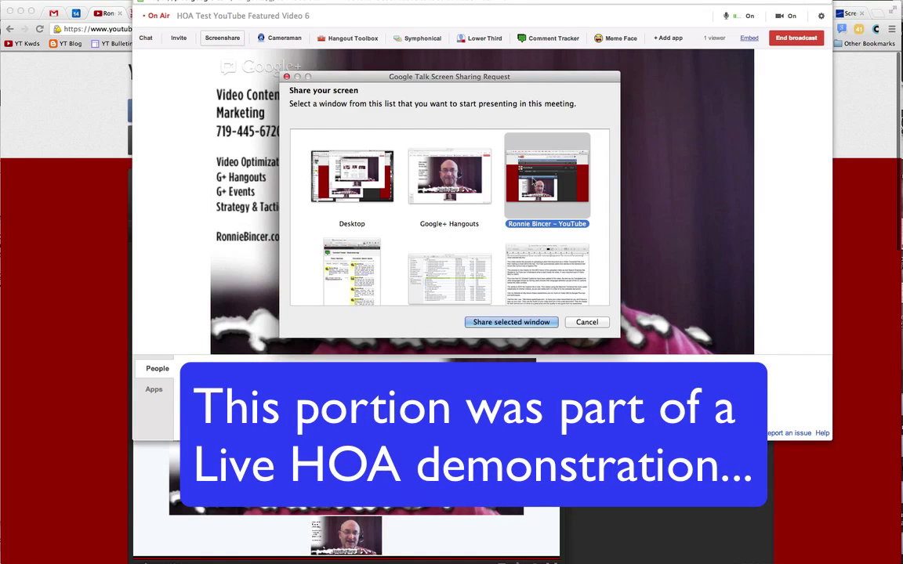
pyautogui.click(513, 322)
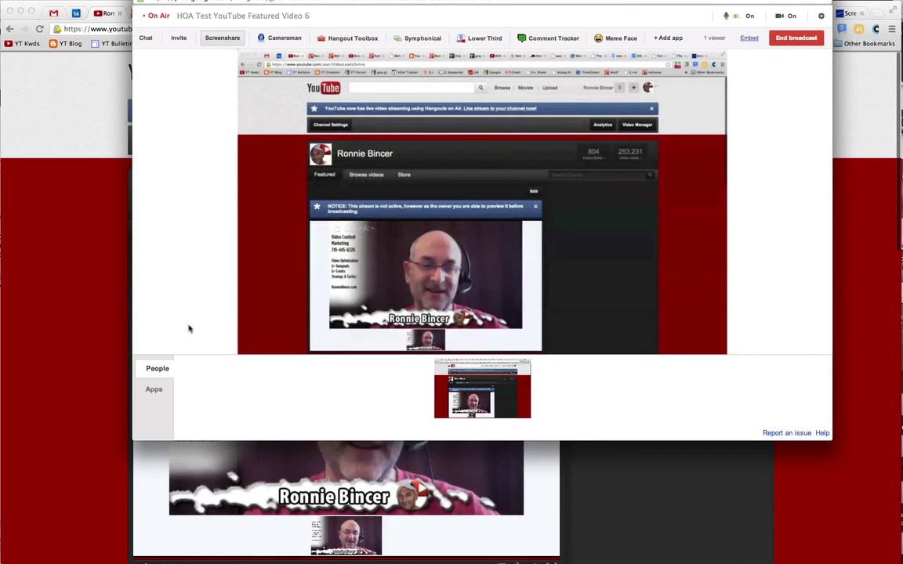
pyautogui.click(84, 325)
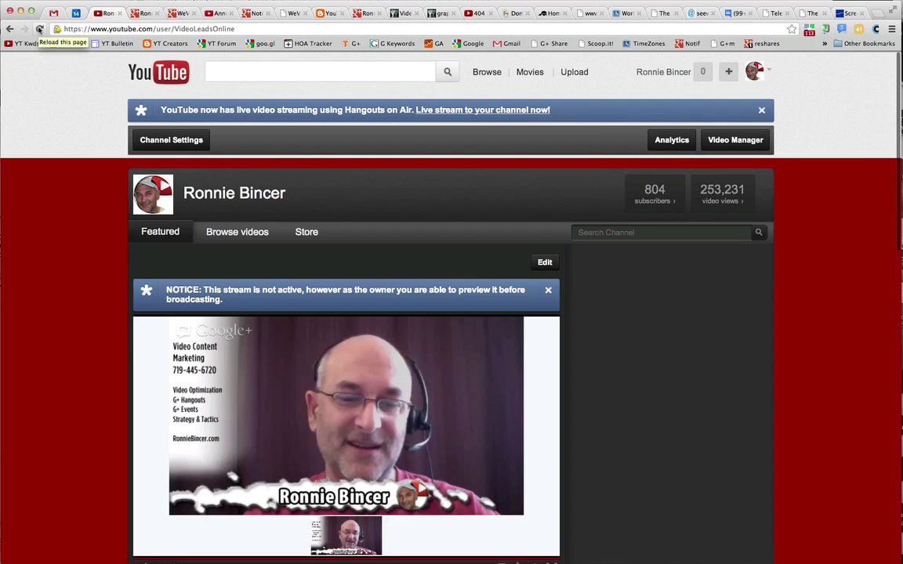
pyautogui.click(39, 29)
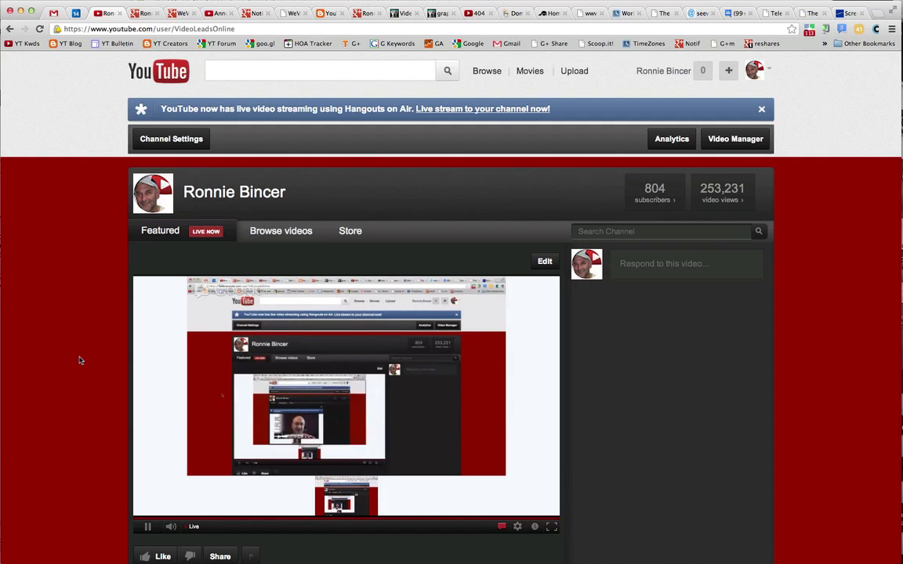
# Step: Pause the live broadcast playing in the channel's featured player
pyautogui.scroll(-3, 79, 360)
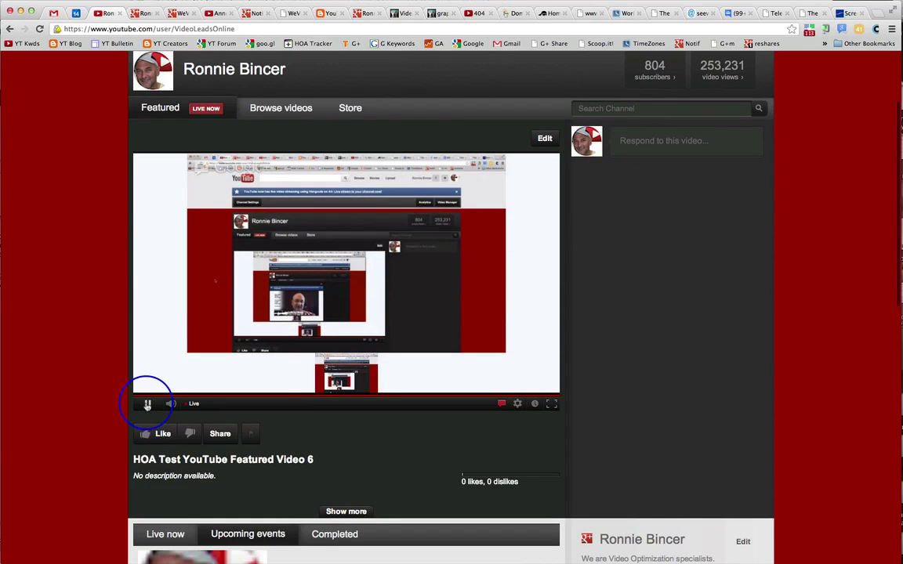
pyautogui.click(147, 405)
pyautogui.scroll(3, 59, 326)
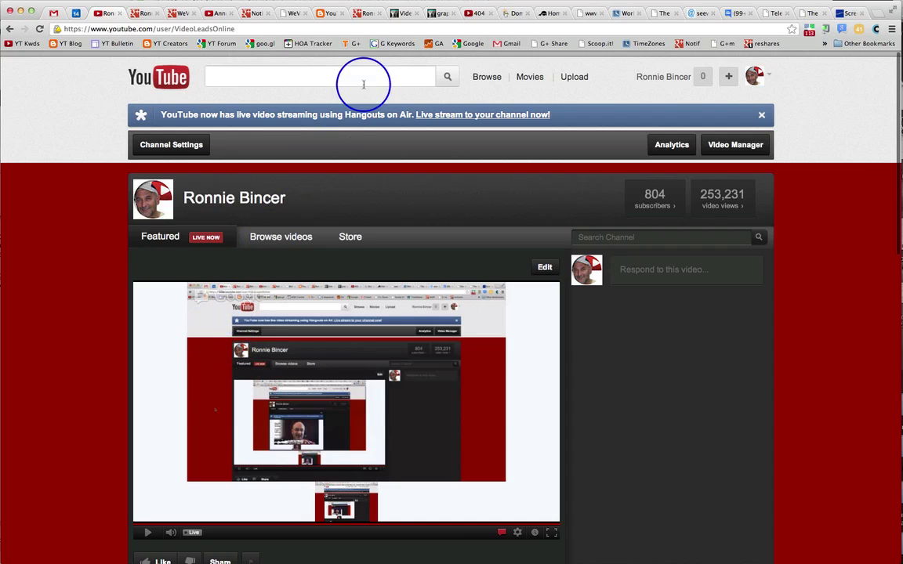
# Step: Toggle Screenshare off and on to re-share the YouTube channel window, then open Channel Settings
pyautogui.click(363, 2)
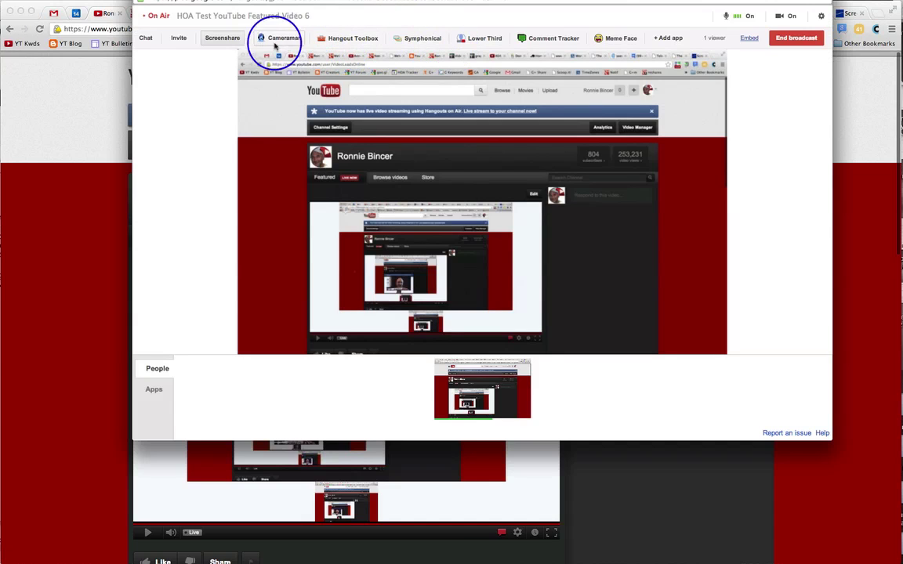
pyautogui.click(228, 41)
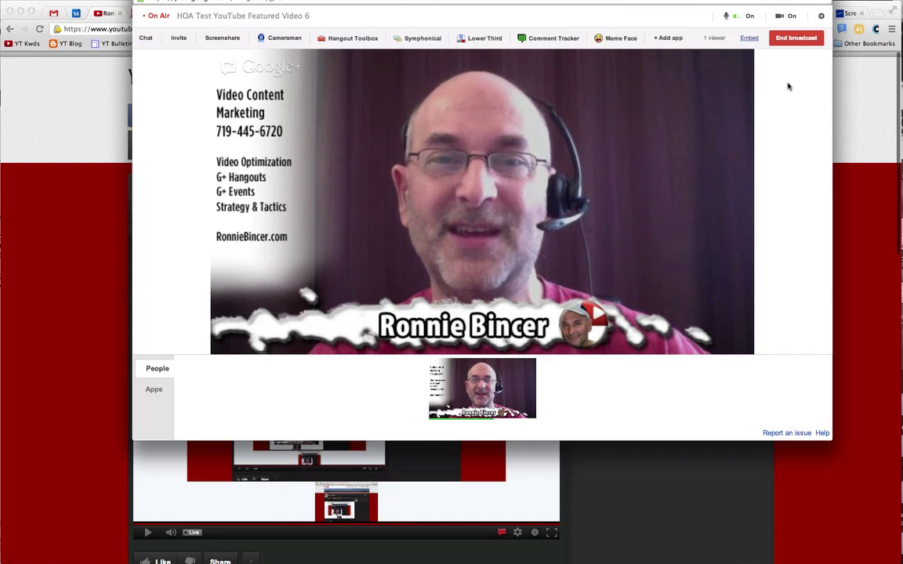
pyautogui.click(223, 39)
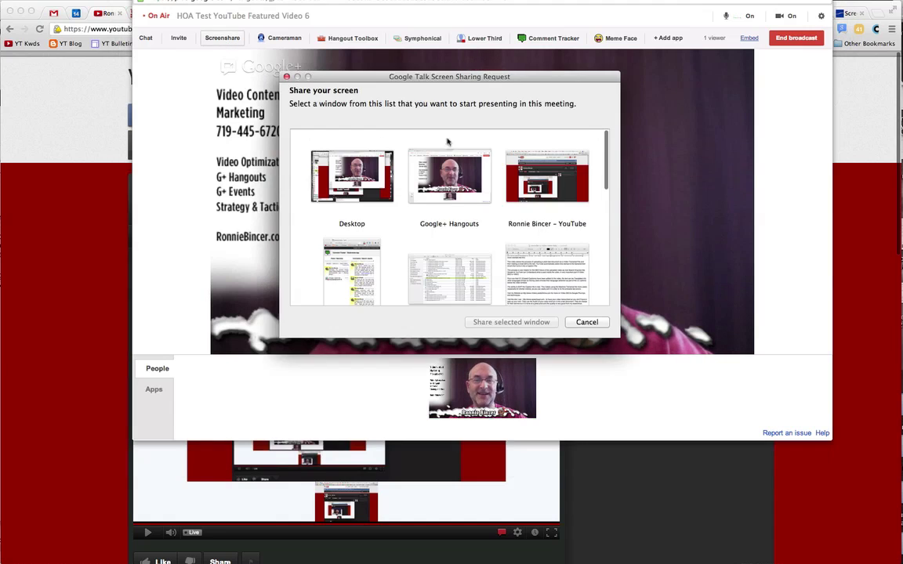
pyautogui.click(546, 179)
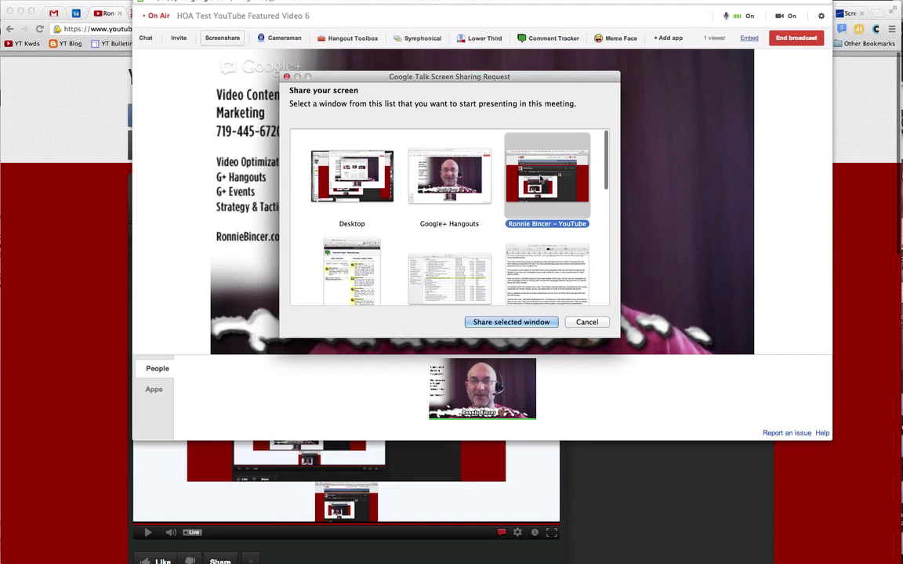
pyautogui.click(515, 322)
pyautogui.click(61, 329)
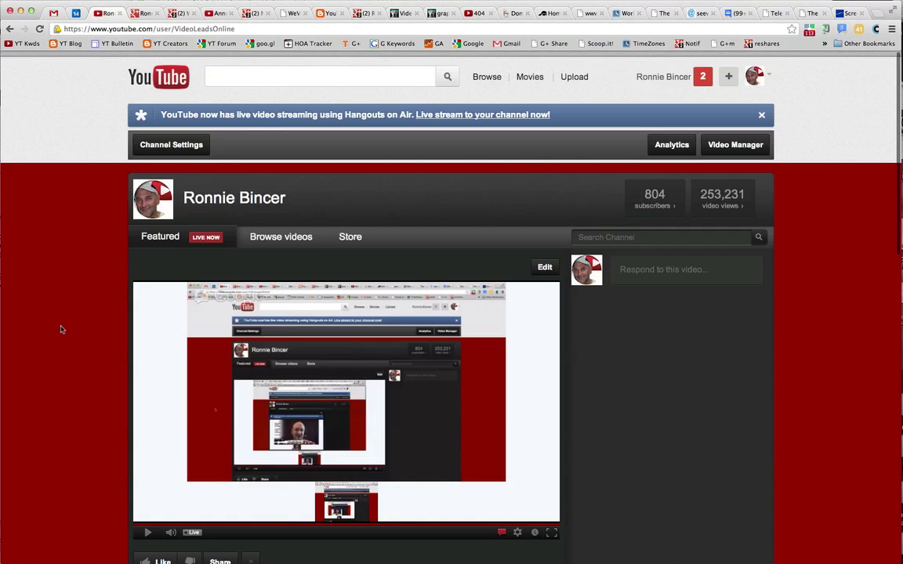
pyautogui.click(181, 148)
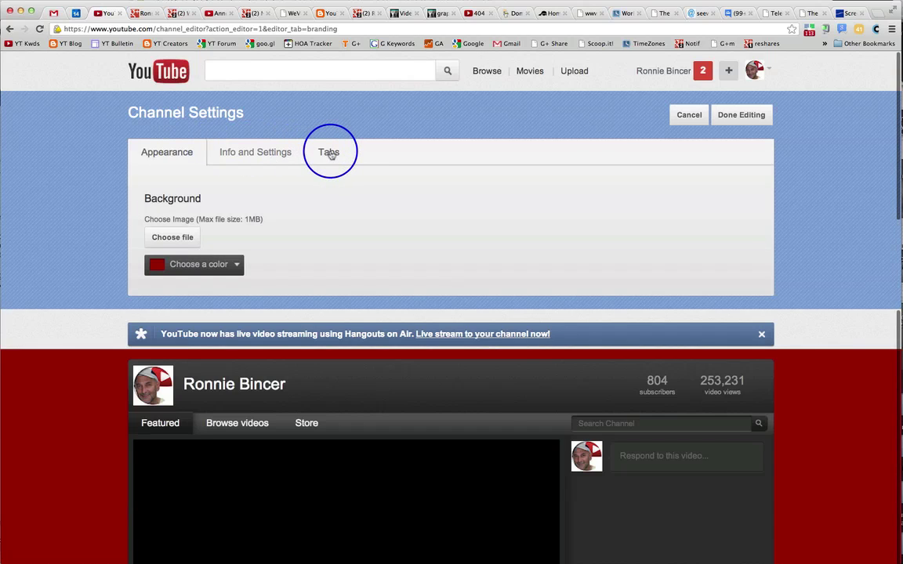
# Step: Apply the Live Broadcaster channel layout, save the settings, and bring the Hangout window forward
pyautogui.click(330, 153)
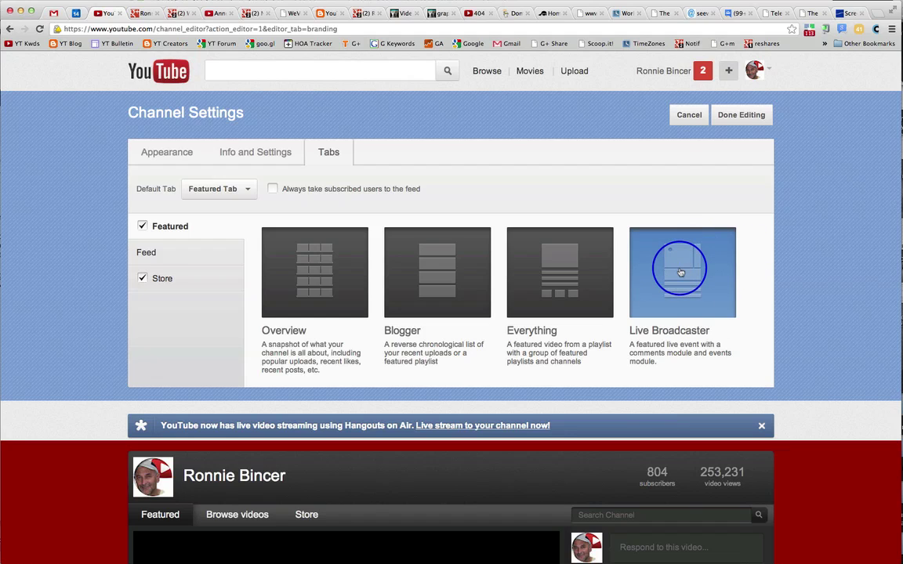
pyautogui.click(740, 115)
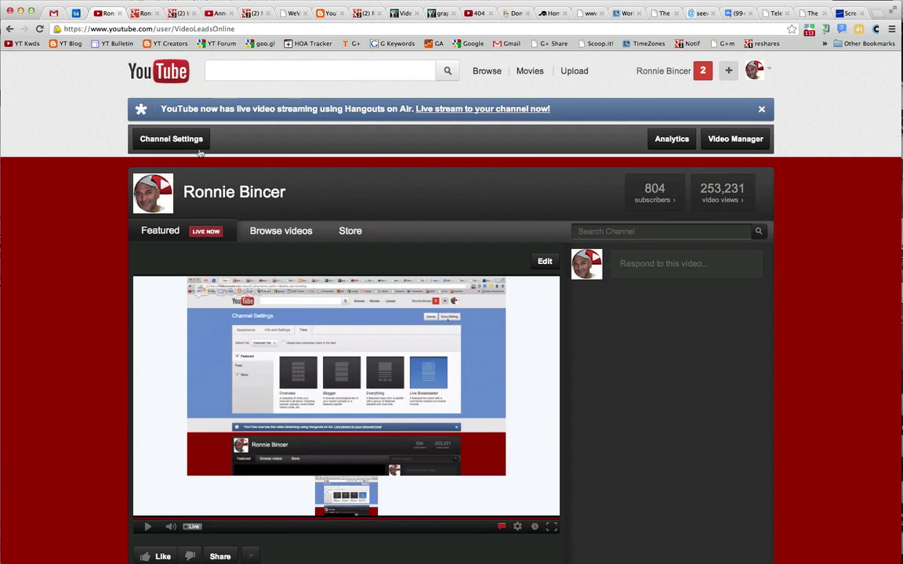
pyautogui.press('super+grave')
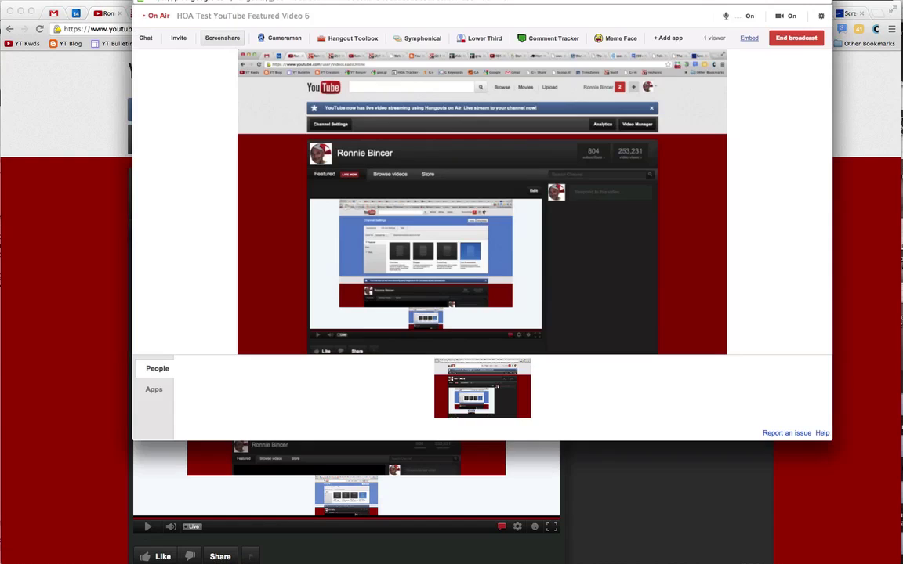
# Step: Stop sharing the YouTube page, end the on-air broadcast, and bring the channel page forward
pyautogui.click(220, 39)
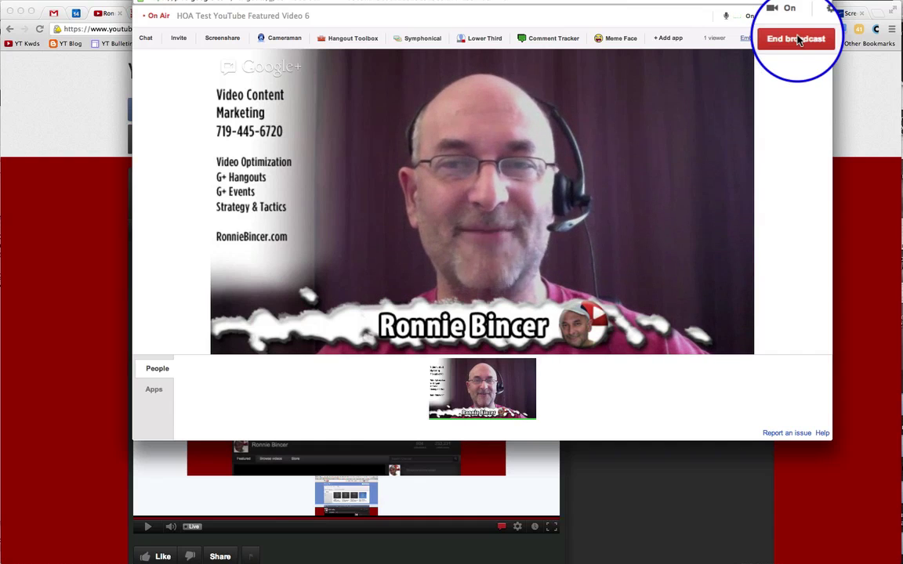
pyautogui.click(798, 39)
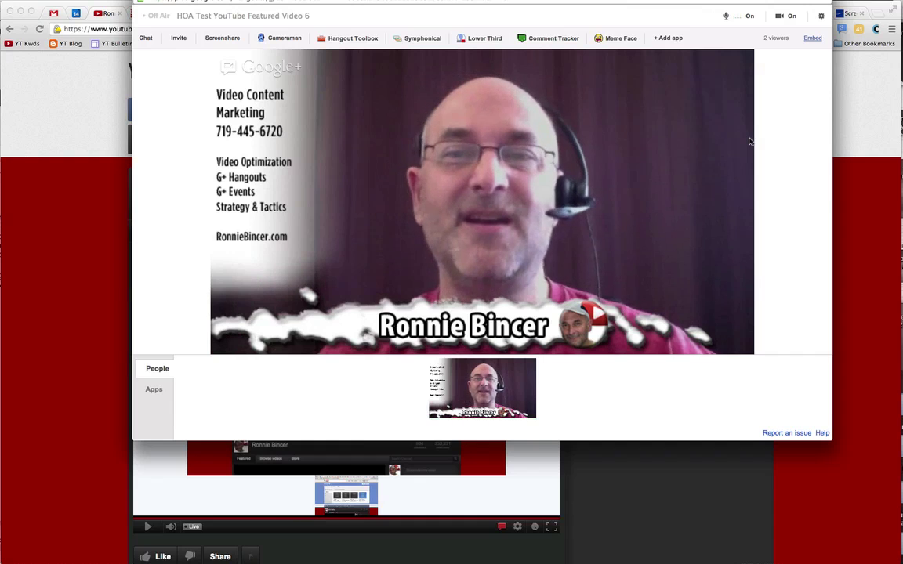
pyautogui.click(84, 344)
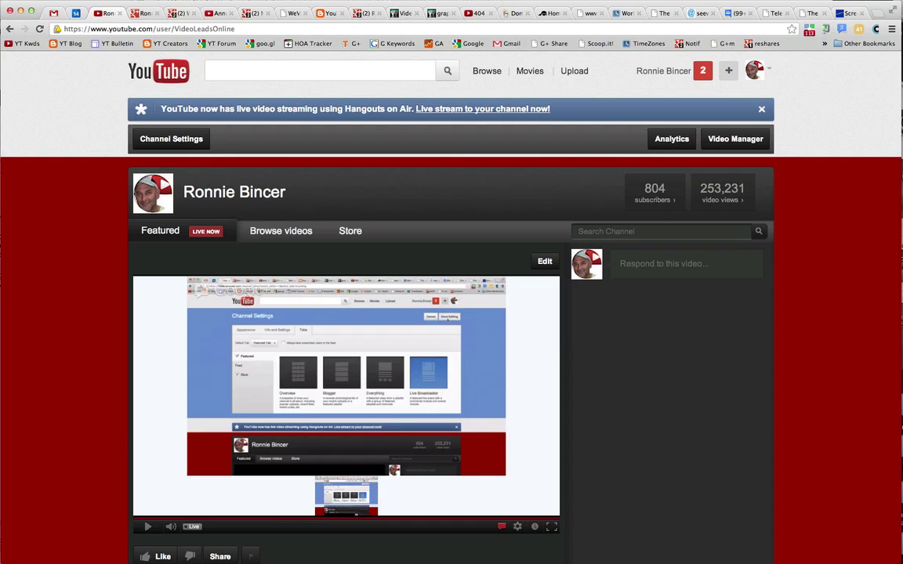
# Step: Bring the now off-air 'HOA Test YouTube Featured Video 6' Hangout window back in front
pyautogui.press('super+Tab')
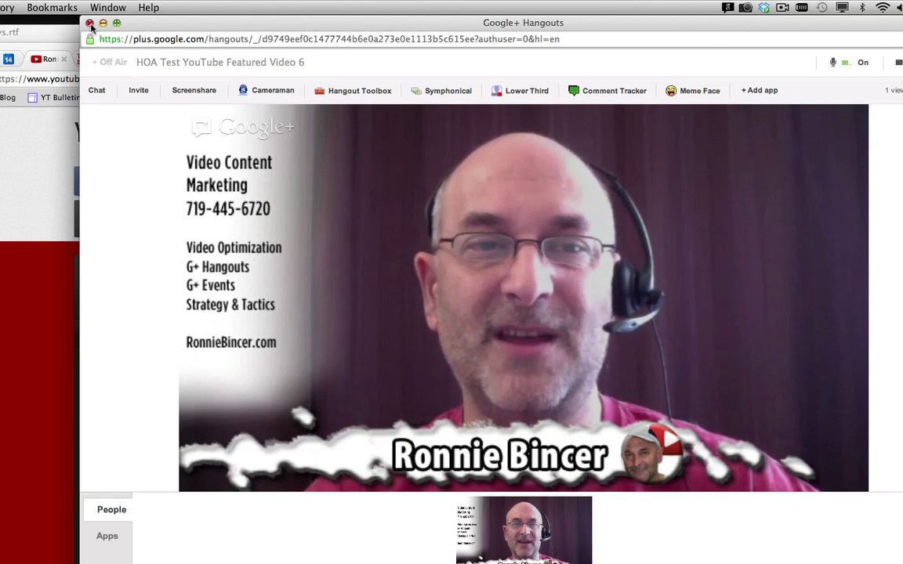
# Step: Close the finished Hangout window and open the Google+ profile's Posts page
pyautogui.click(90, 27)
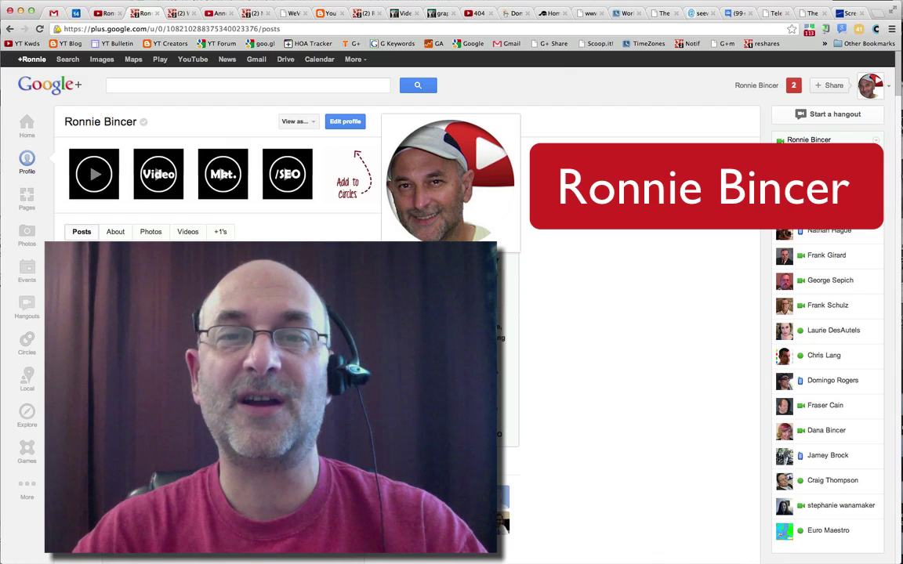
pyautogui.click(35, 160)
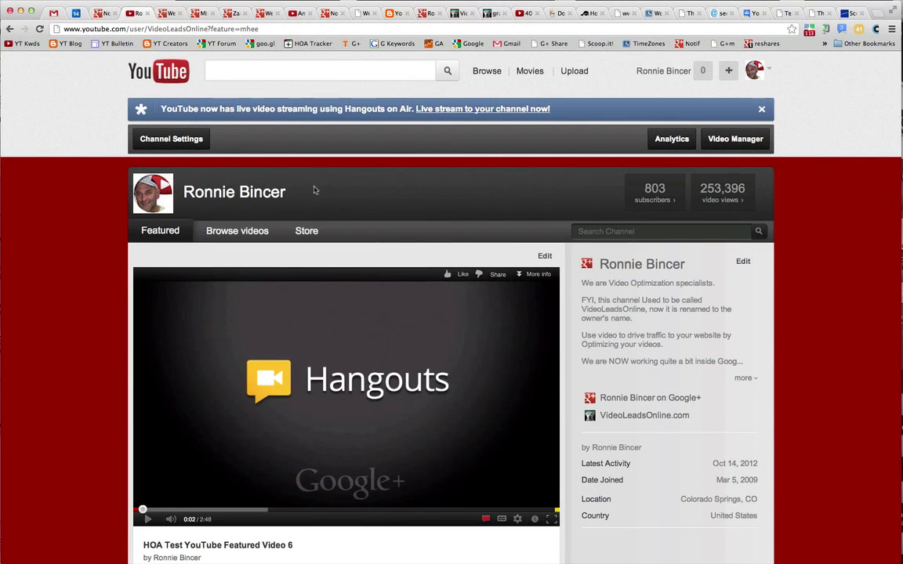
# Step: Change the featured video source from previous live events to Uploaded videos and scroll through the uploads
pyautogui.click(544, 257)
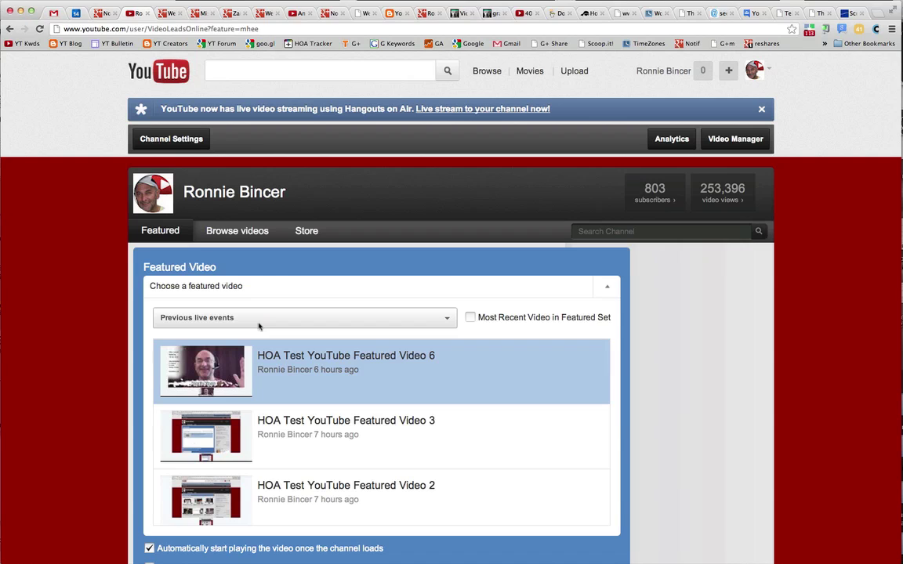
pyautogui.click(438, 326)
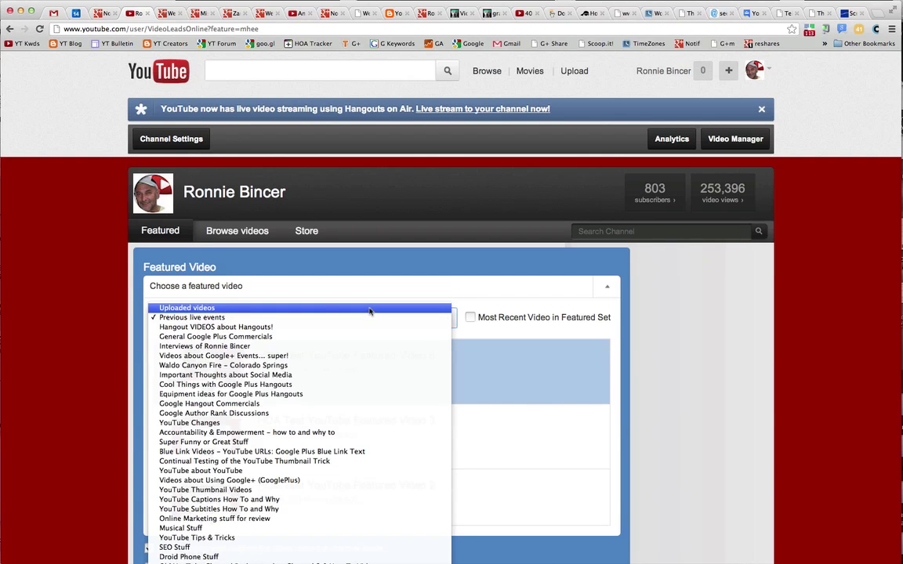
pyautogui.click(299, 308)
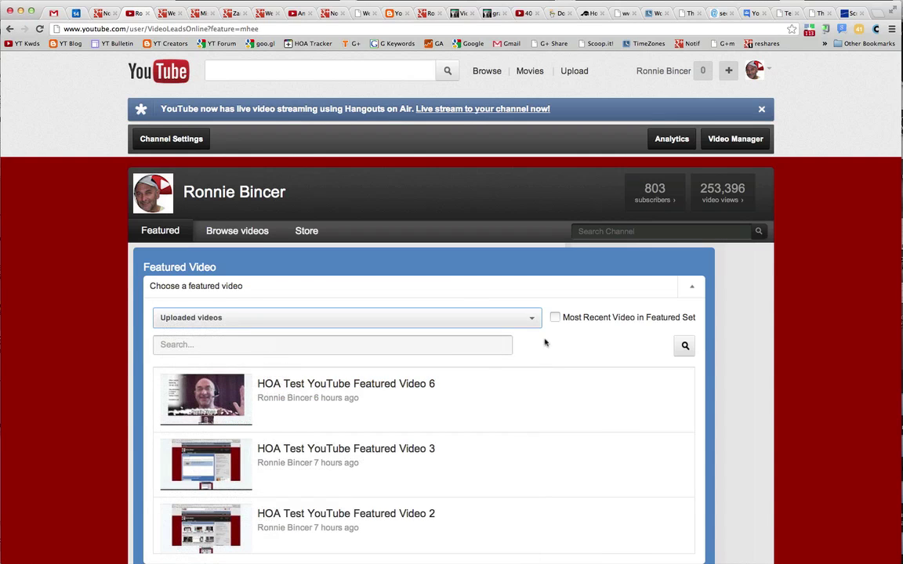
pyautogui.scroll(-4, 475, 392)
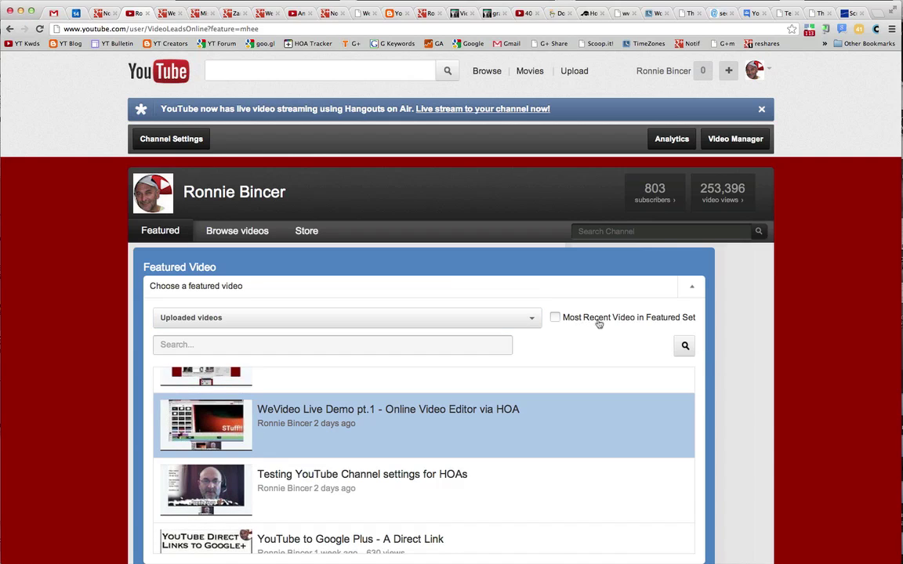
pyautogui.scroll(-5, 727, 354)
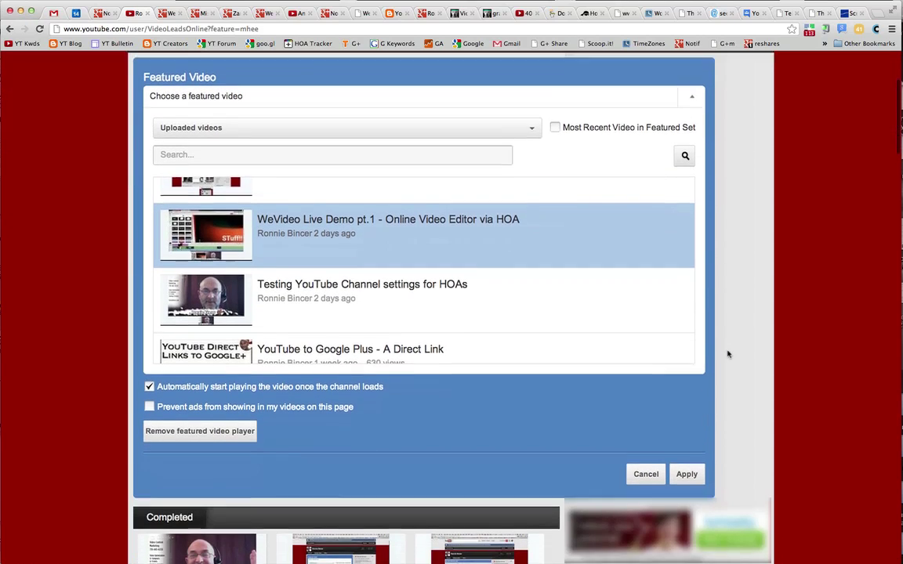